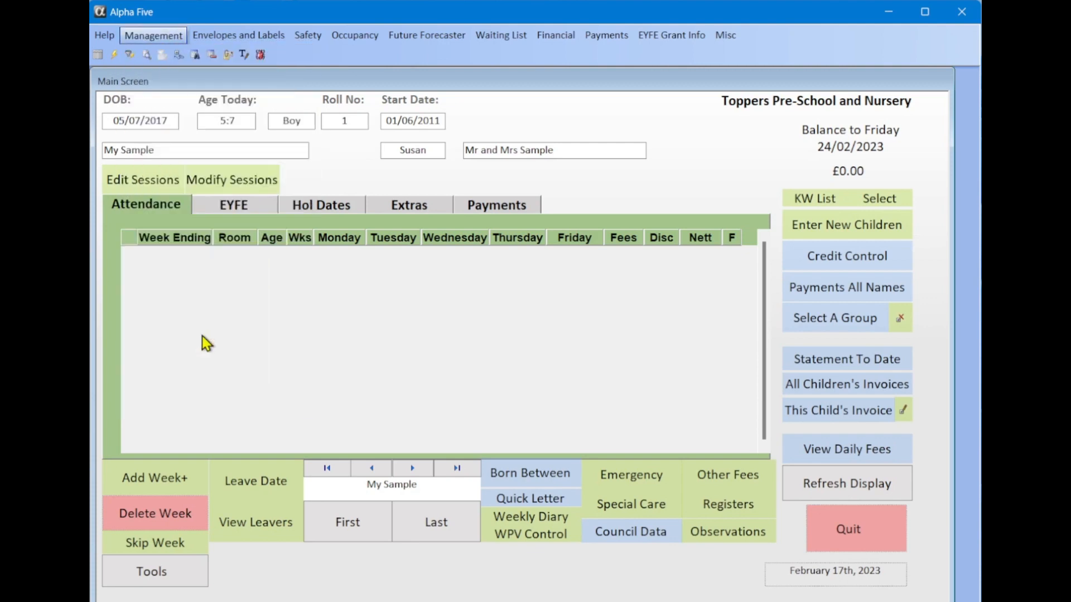
Open the Individual Room Names list showing Bunnies, Ducklings, Squirrels and Owls for Rooms 1–4
left_click(202, 338)
left_click(365, 121)
Look over the Ducklings, Squirrels, Owls, Bunnies and Room 5 names without changing them
left_click(367, 132)
left_click(369, 145)
left_click(369, 159)
left_click(368, 118)
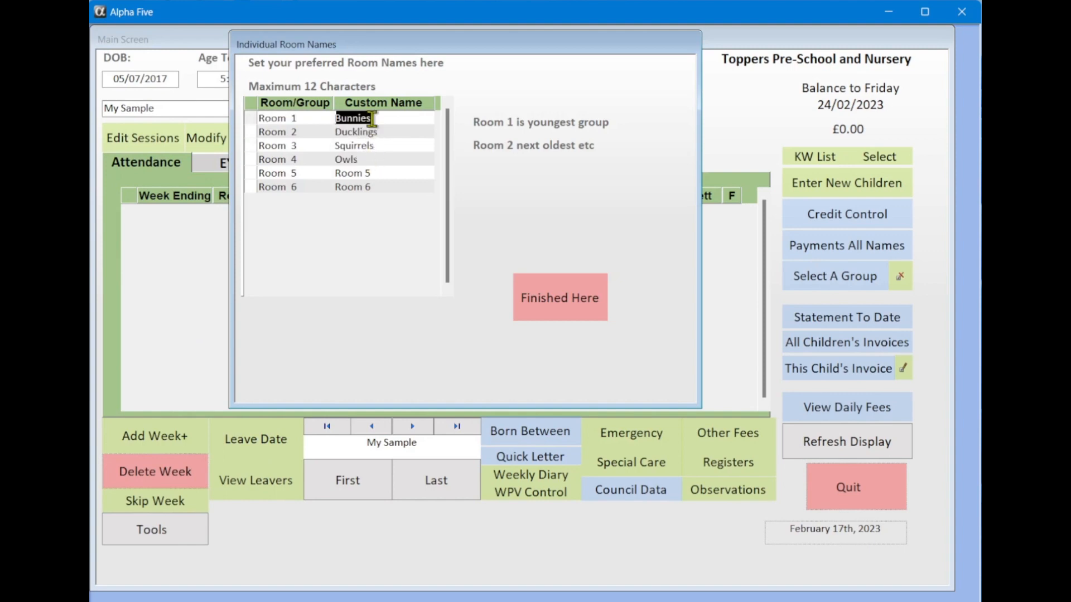
left_click(373, 174)
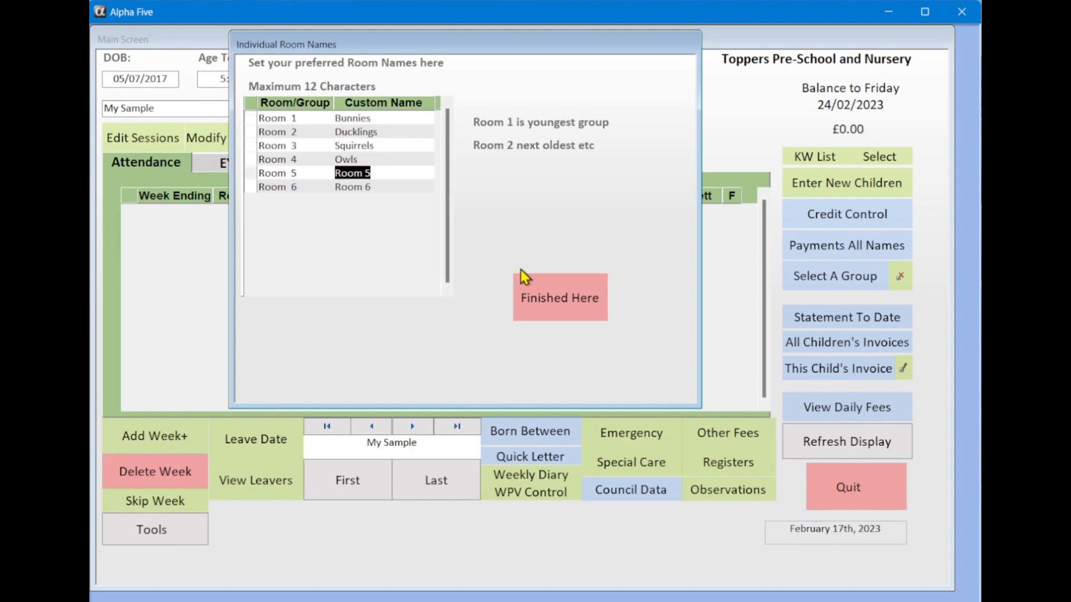
Close the room names list and open the Edit Price List form from Management
left_click(548, 297)
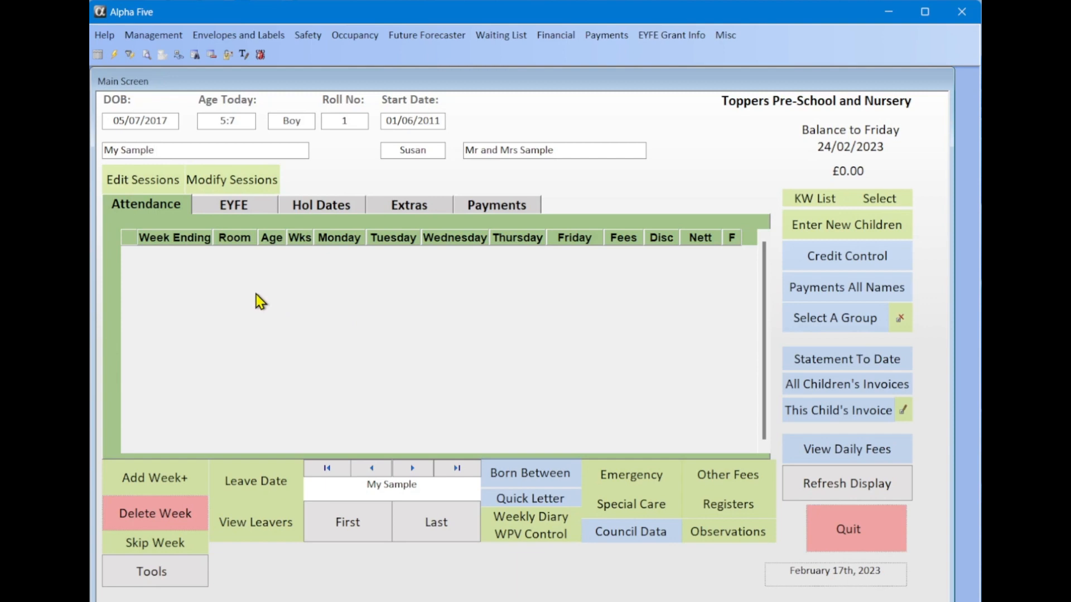
left_click(155, 39)
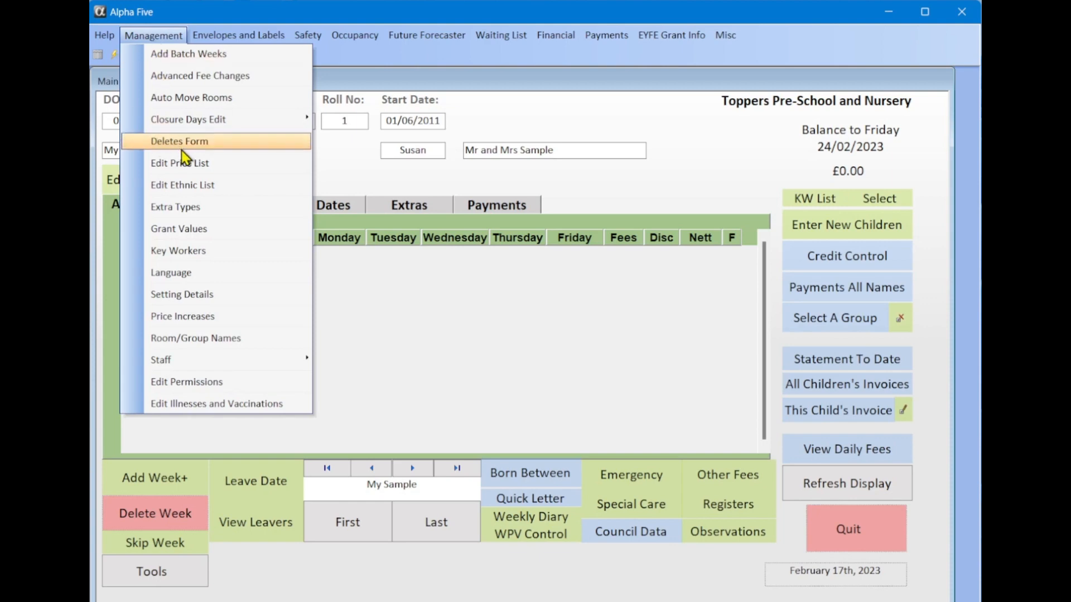
left_click(199, 168)
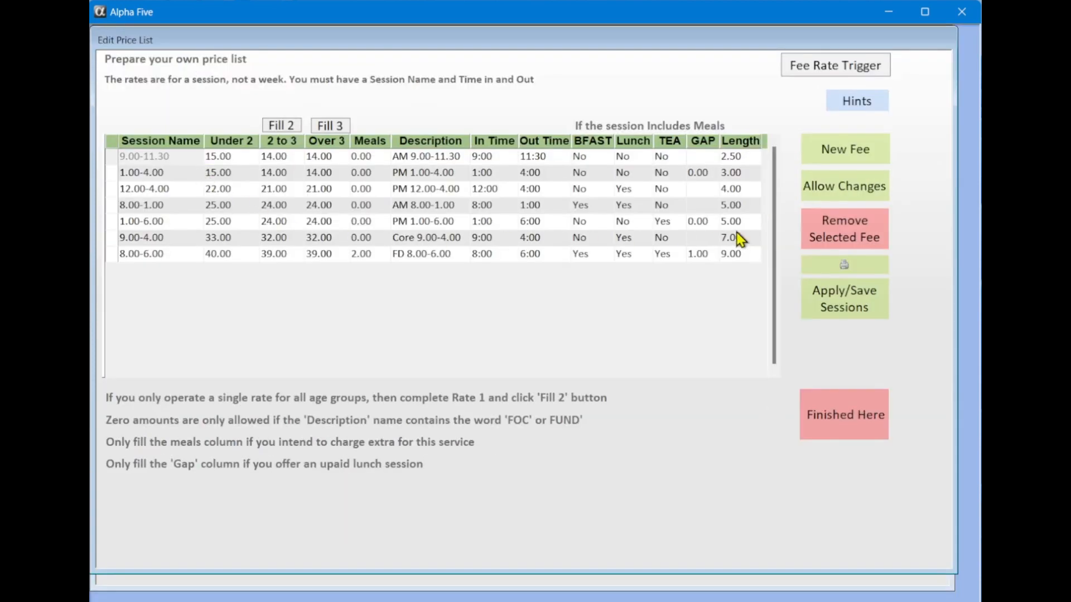
left_click(194, 234)
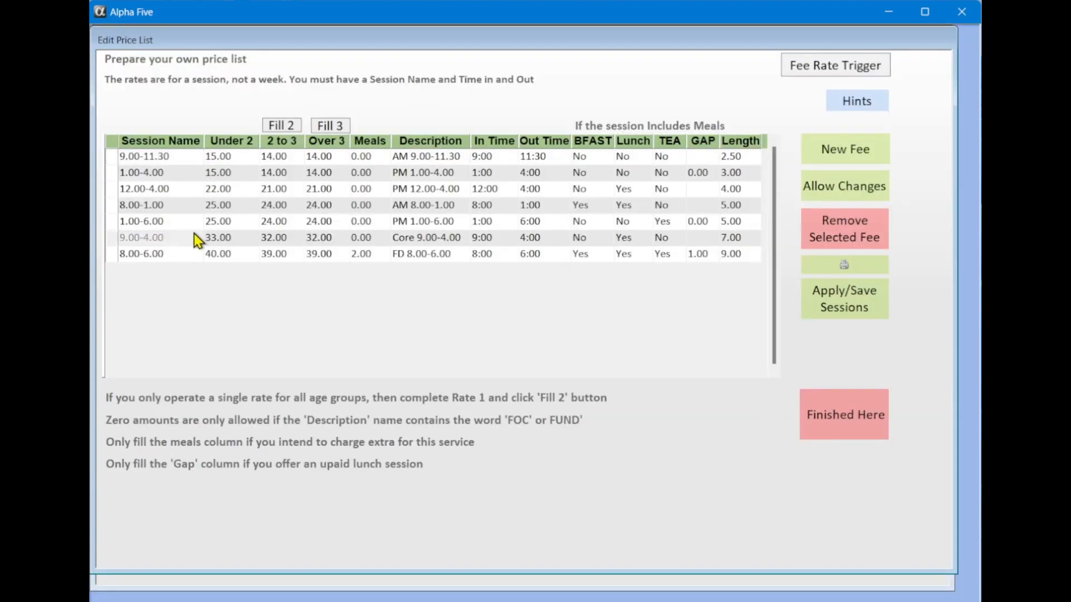
left_click(820, 232)
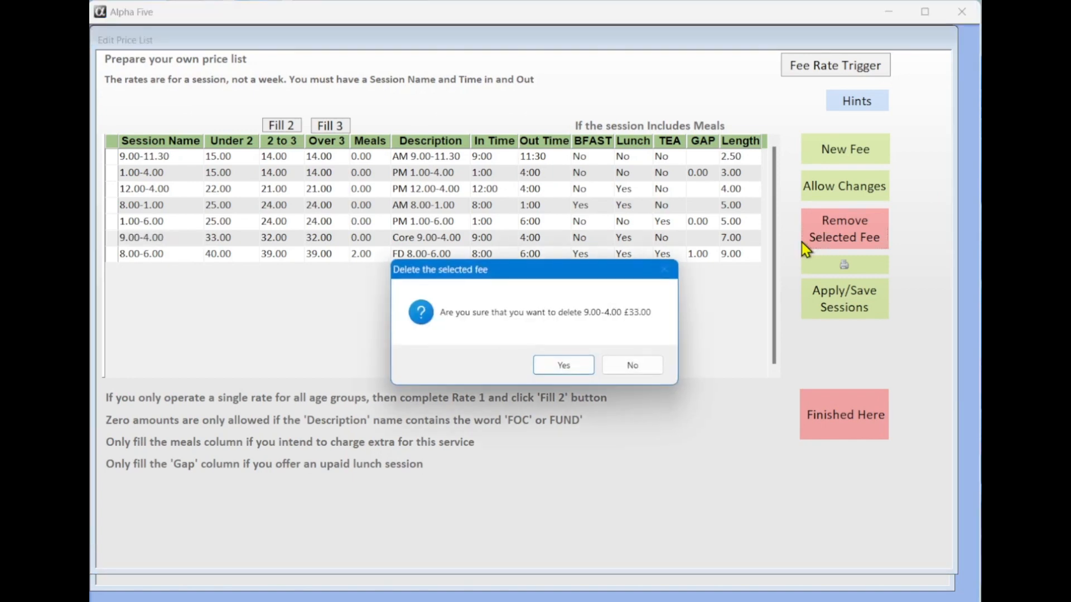
left_click(641, 368)
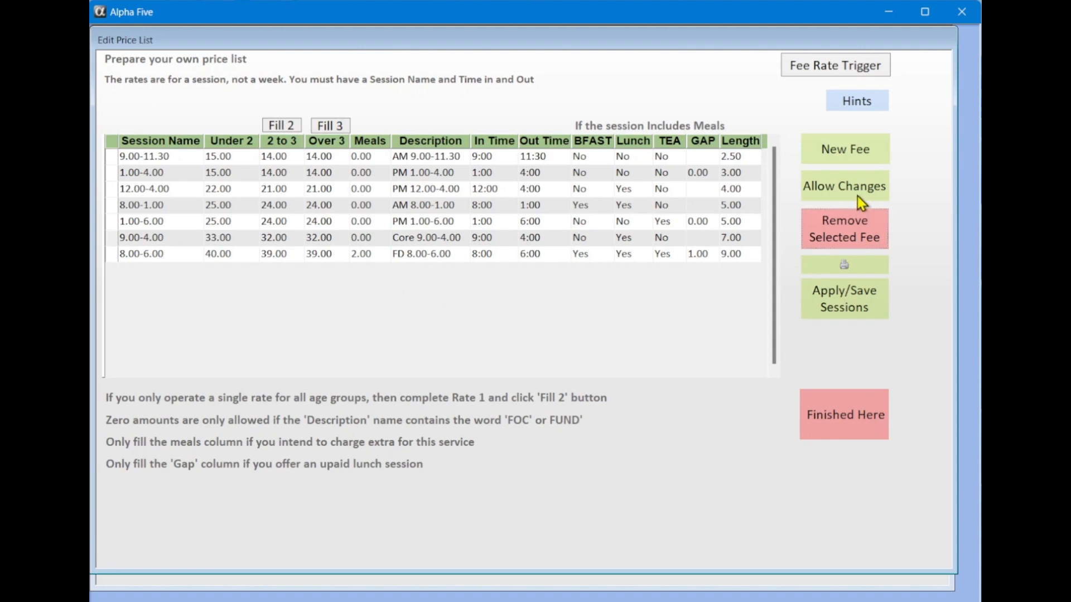
left_click(824, 193)
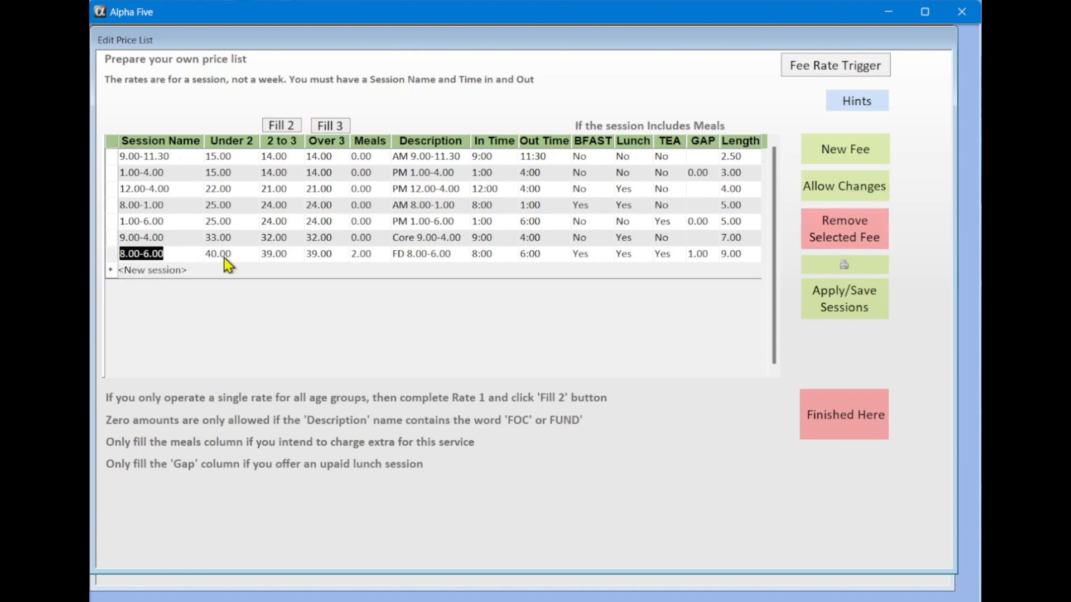
Step through the 8.00-6.00 row's prices, £2.00 meals charge, description and 8:00 in time unchanged
left_click(224, 258)
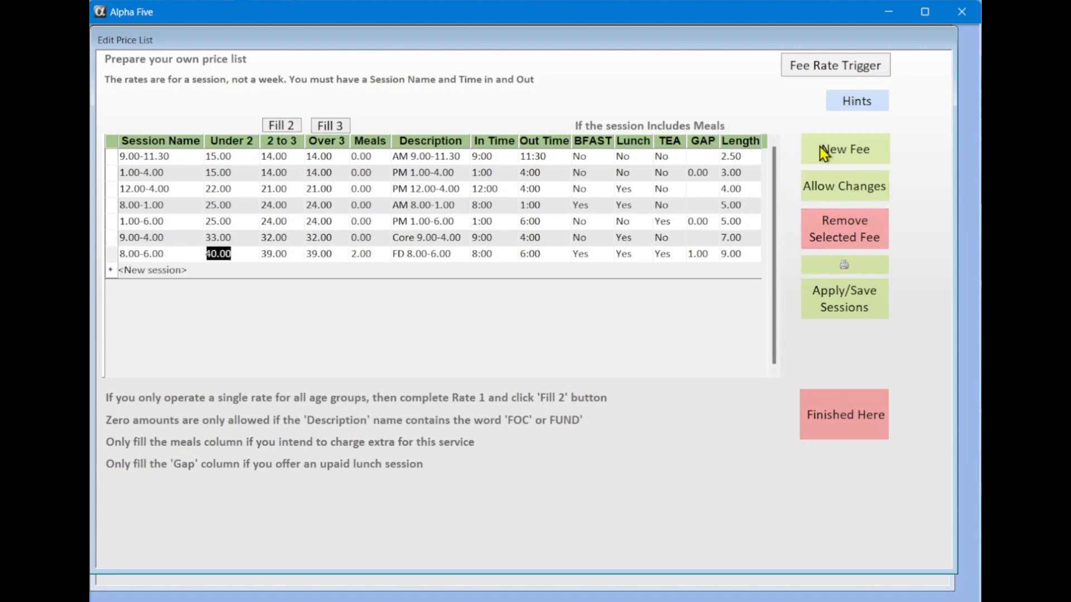
left_click(127, 257)
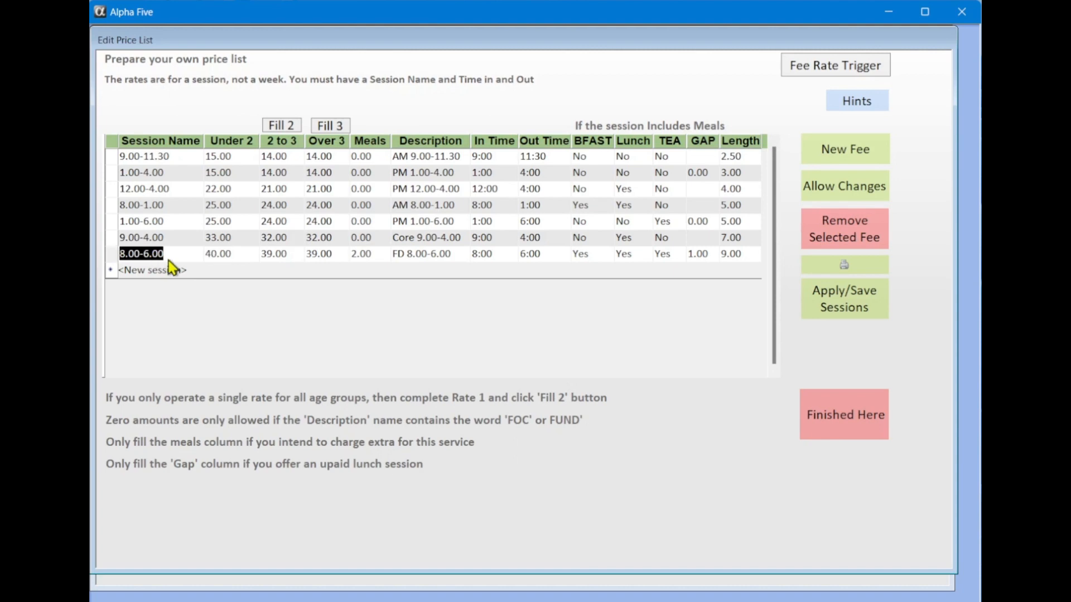
left_click(223, 256)
left_click(267, 259)
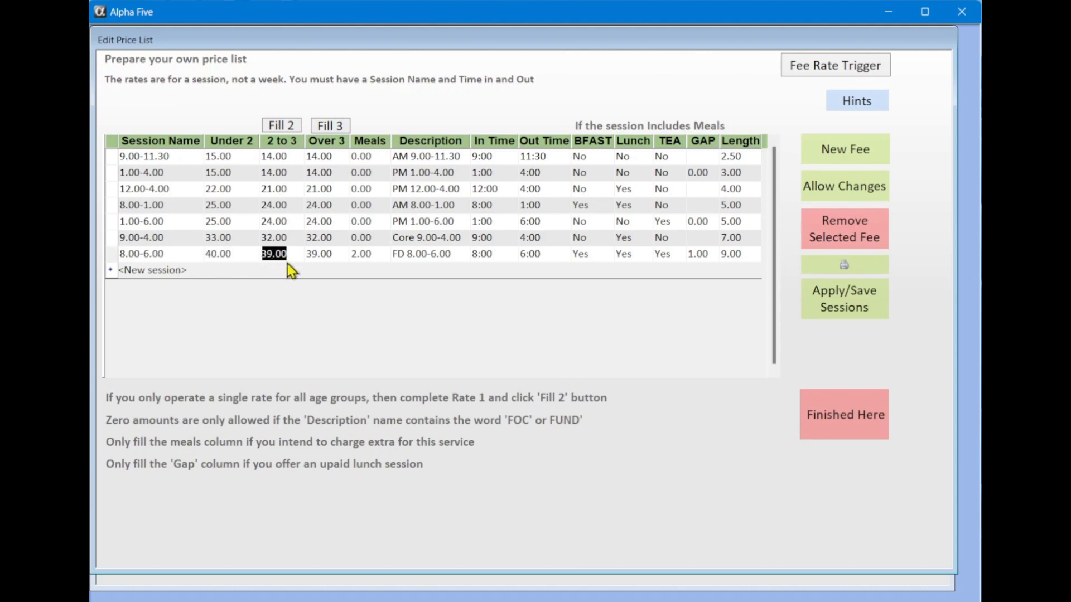
left_click(322, 258)
left_click(367, 255)
left_click(424, 256)
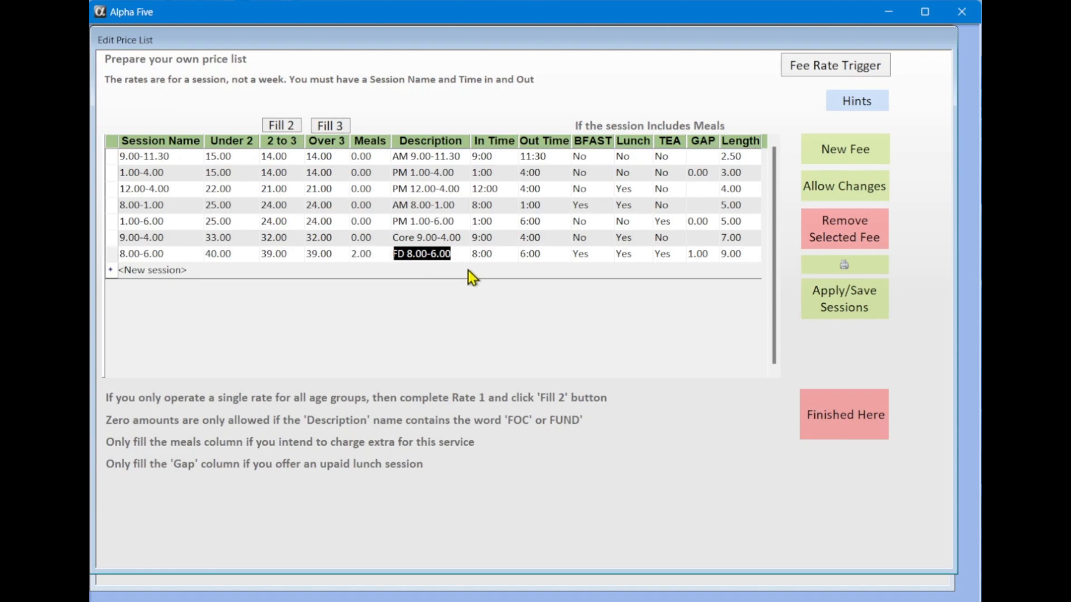
left_click(508, 254)
left_click(511, 255)
left_click(511, 254)
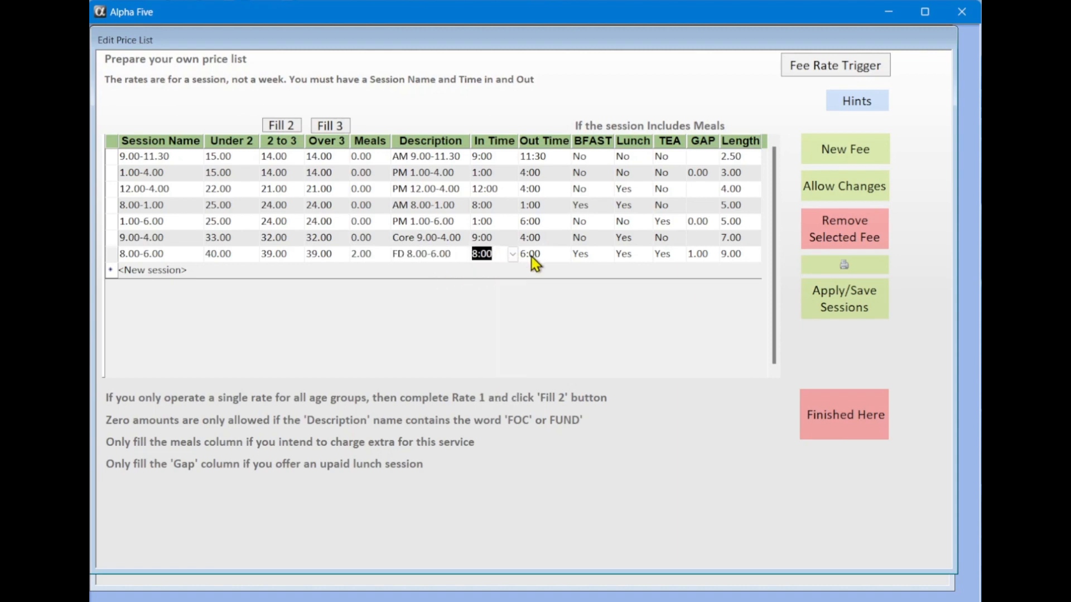
key("Tab")
key("Tab")
key("Tab")
key("Tab")
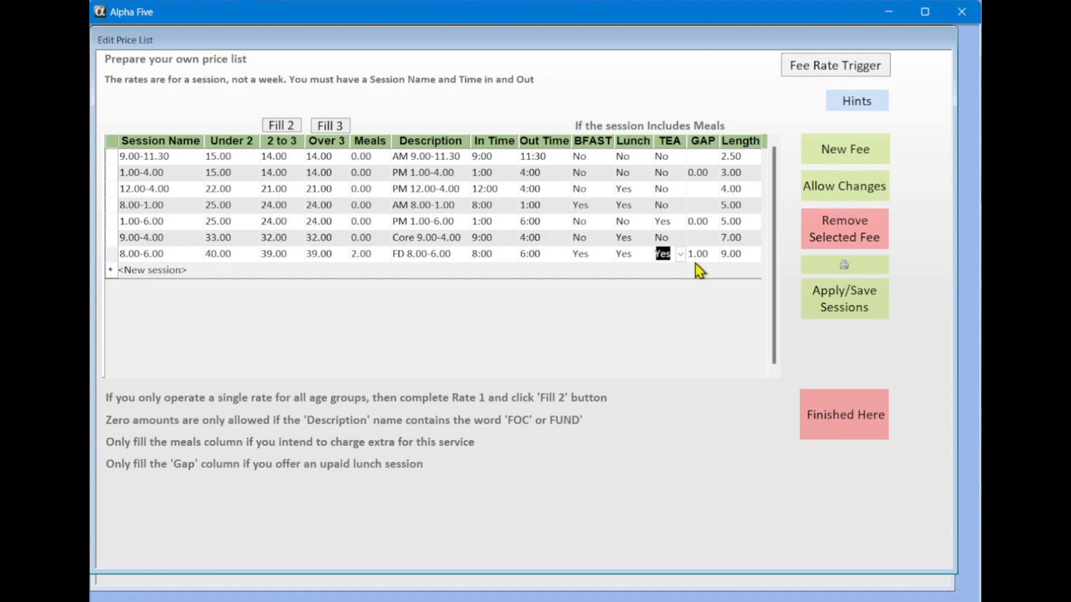
Set the 8.00-6.00 session's gap to 1 and close the price list
left_click(697, 255)
left_click(713, 254)
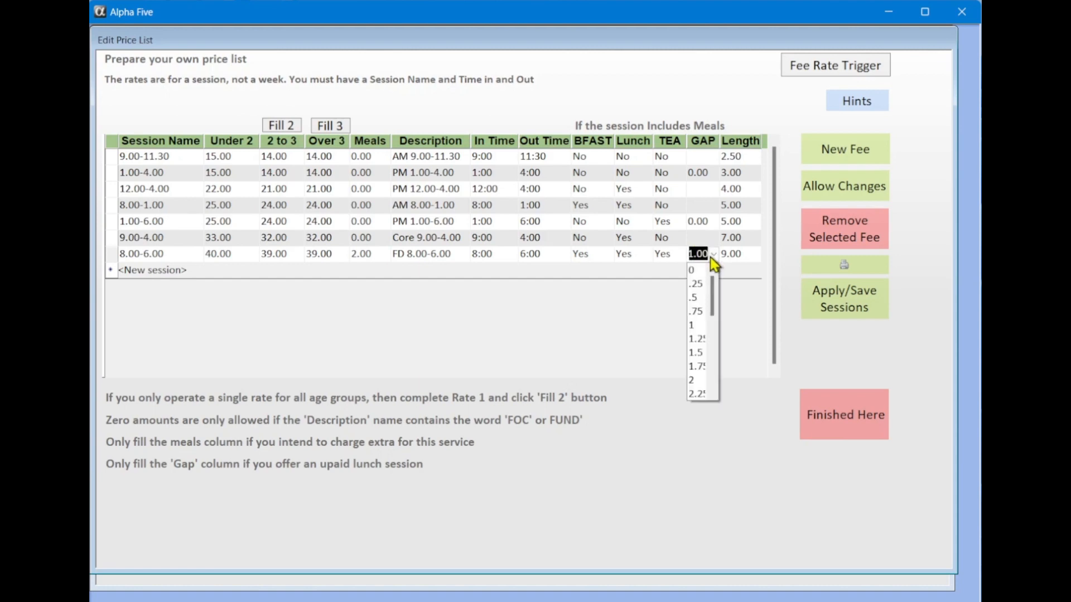
left_click(694, 325)
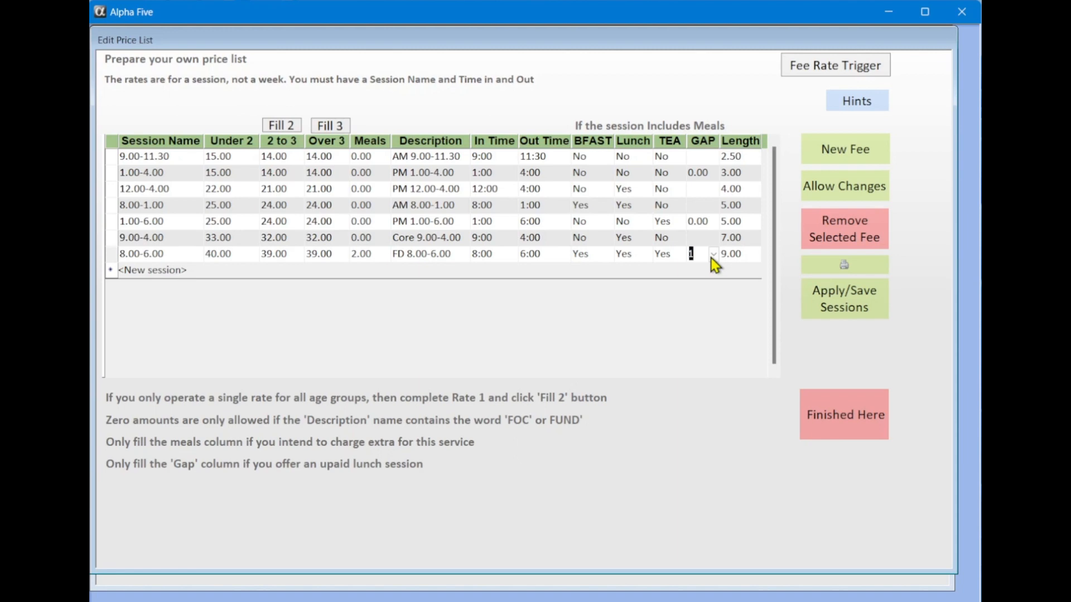
left_click(852, 410)
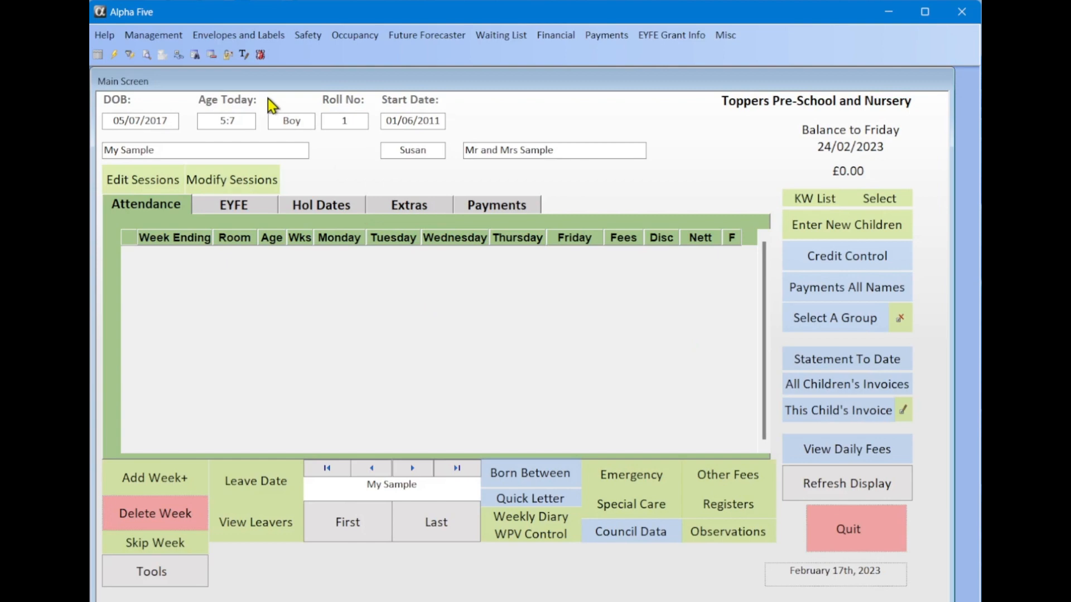
Open the All Year Attendance Week End Dates via Management > Closure Days Edit
left_click(178, 37)
mouse_move(220, 119)
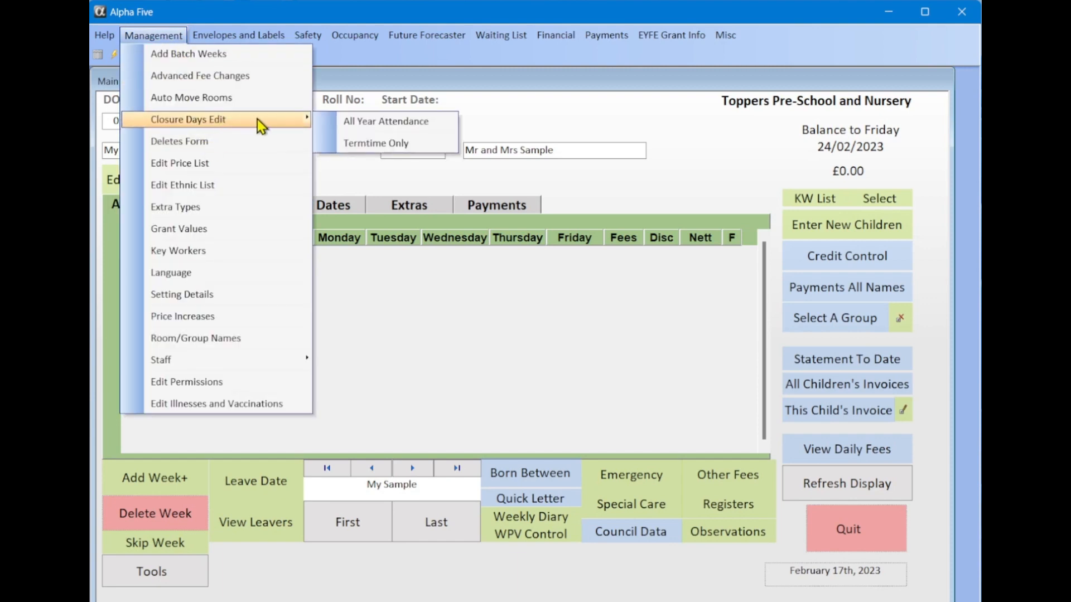
left_click(386, 127)
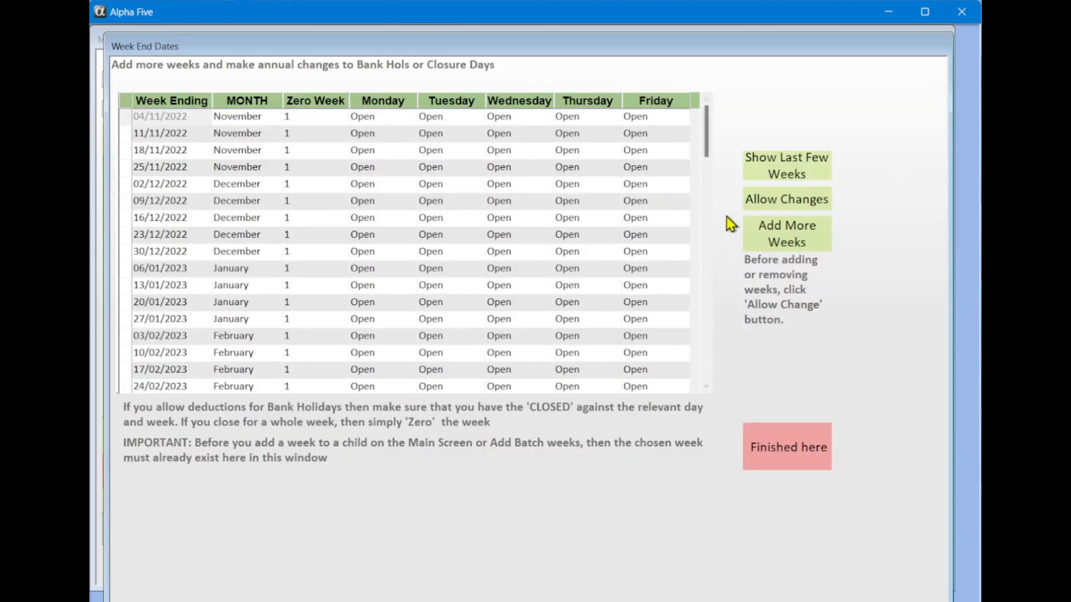
Allow changes, add more weeks running through 23/08/2024, and close the Week End Dates list
left_click(785, 202)
left_click(781, 239)
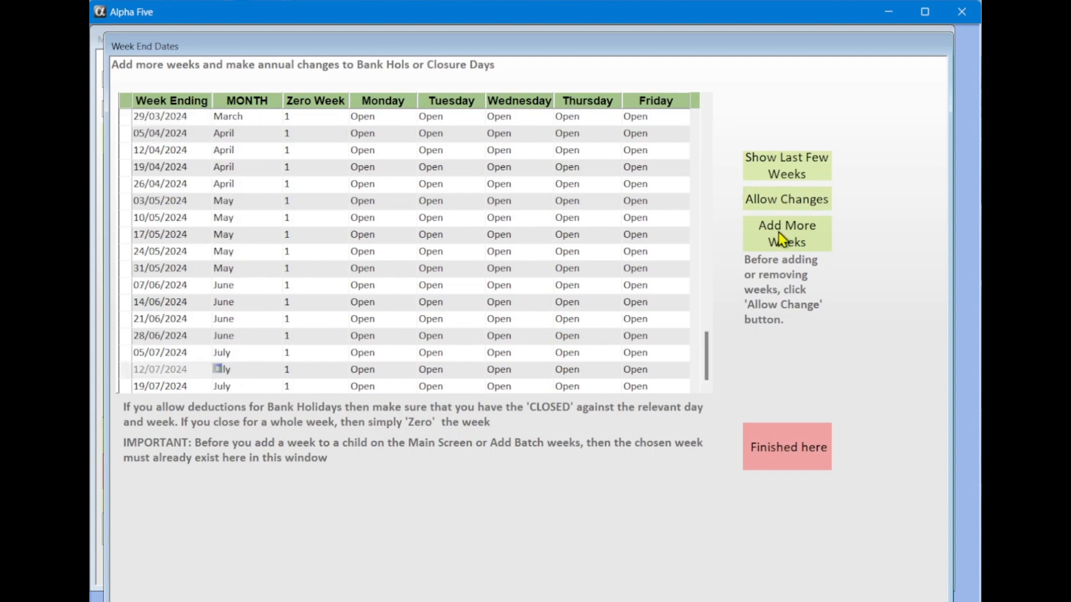
left_click(389, 171)
left_click(411, 170)
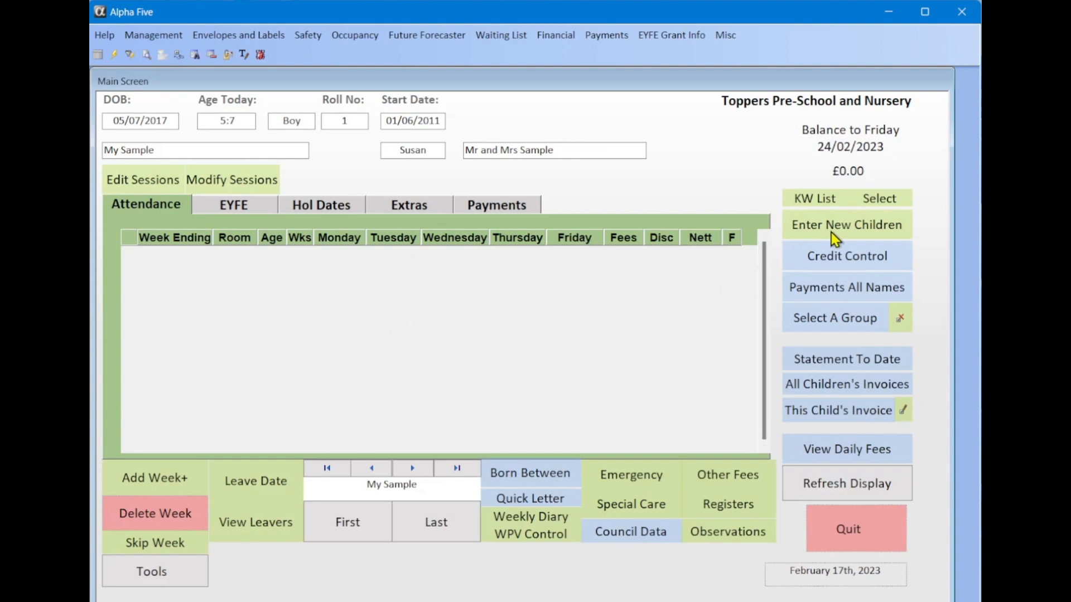
Open Enter New Children, start a blank child record, then cancel it
left_click(831, 228)
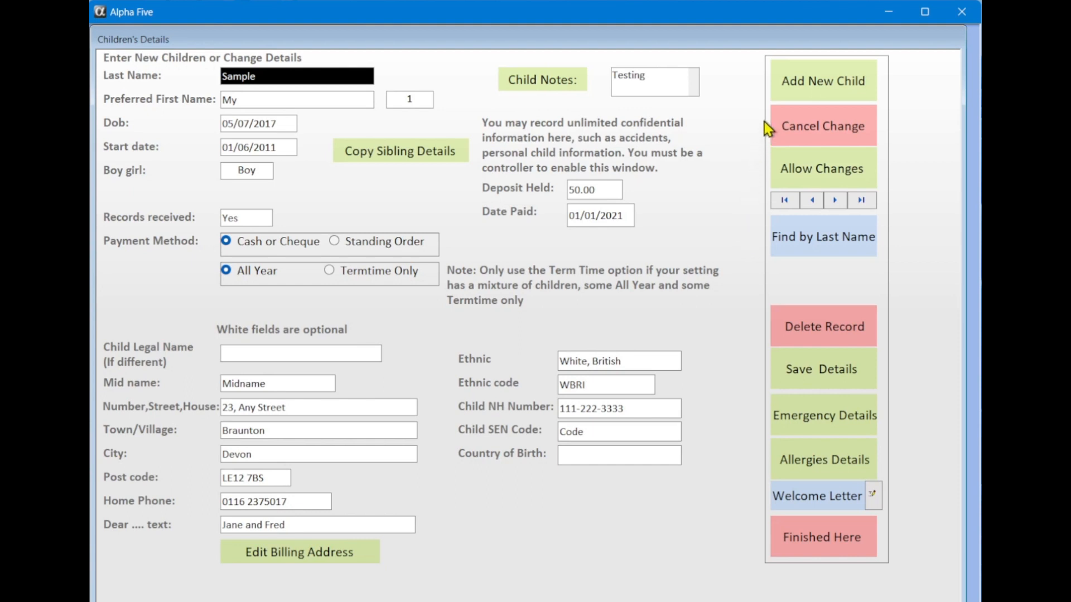
left_click(788, 89)
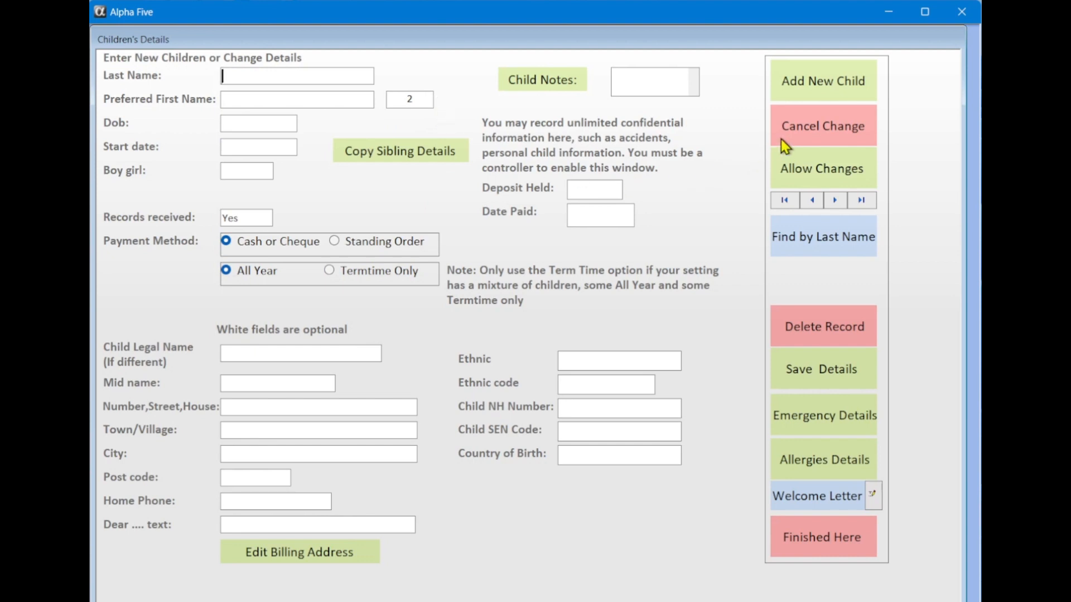
left_click(805, 132)
Review the sample child's name, birth date, start date, records, payment and address, then open Billing Address
left_click(285, 80)
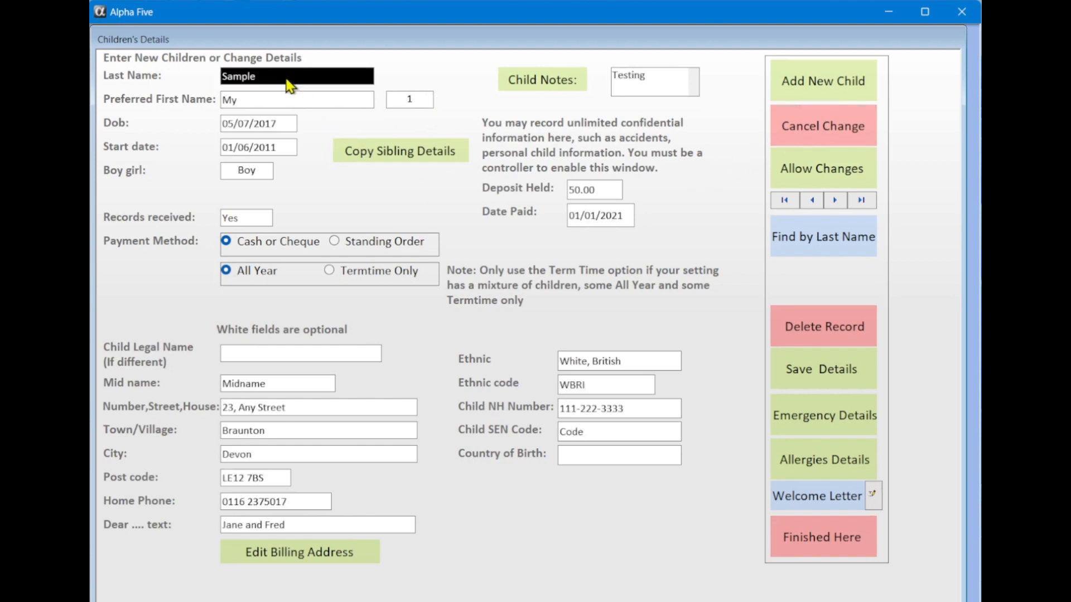
left_click(286, 103)
left_click(269, 126)
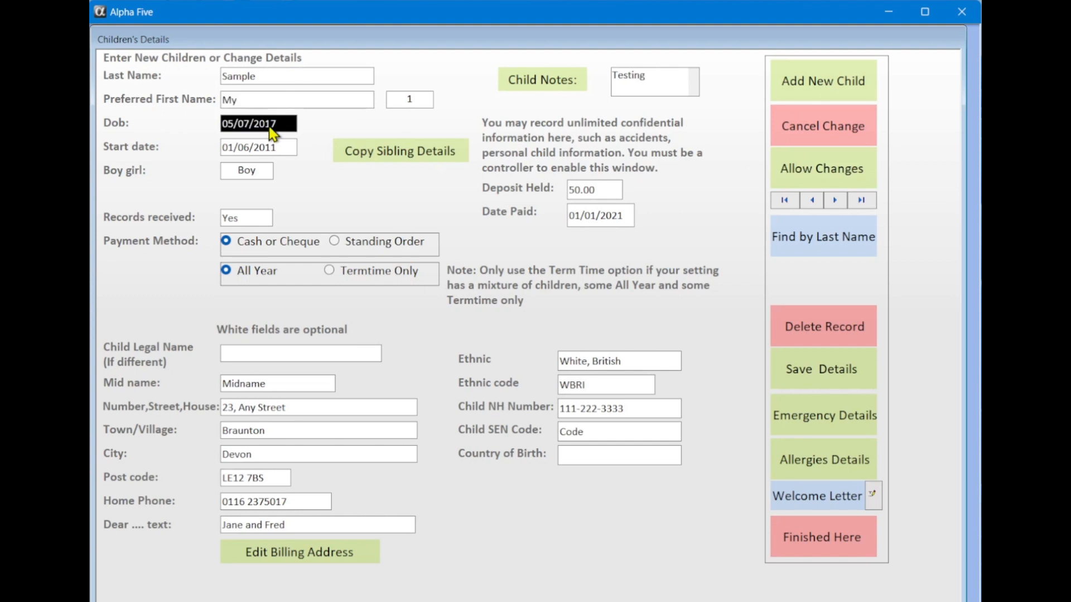
left_click(273, 148)
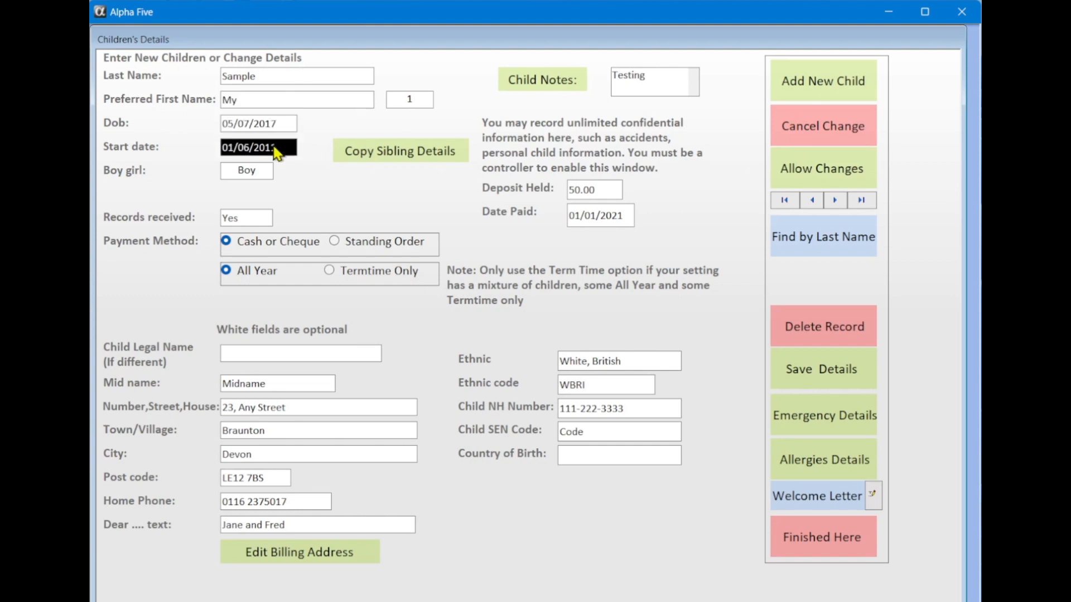
left_click(261, 221)
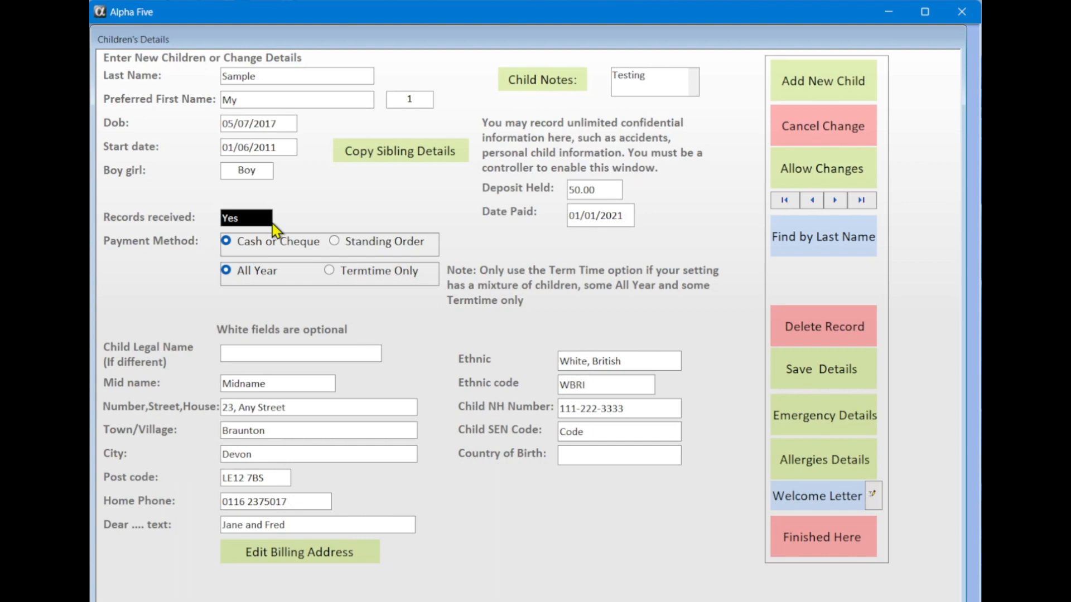
left_click(304, 245)
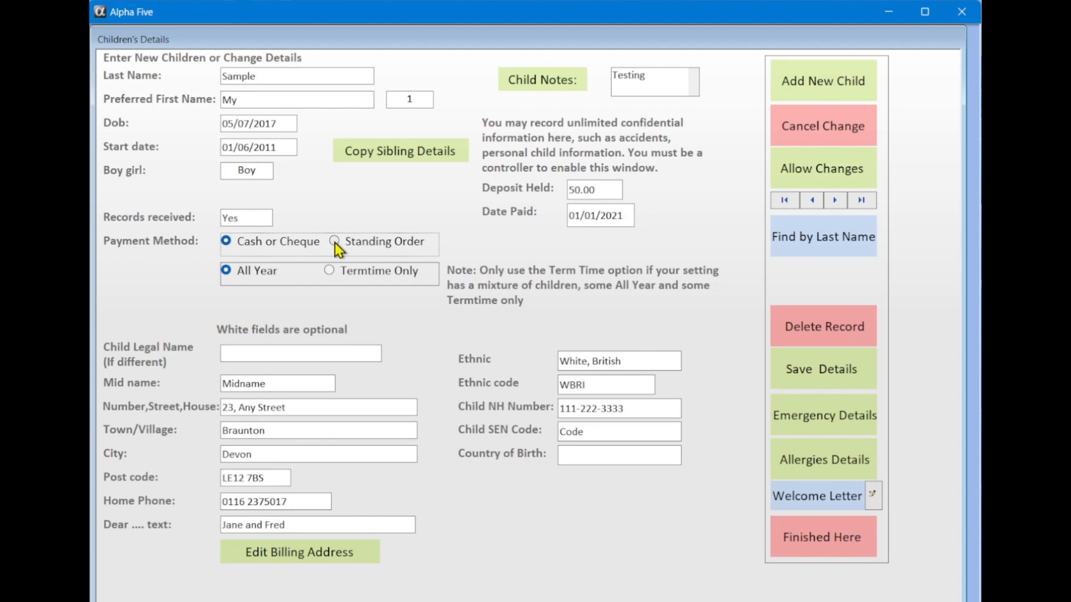
left_click(276, 414)
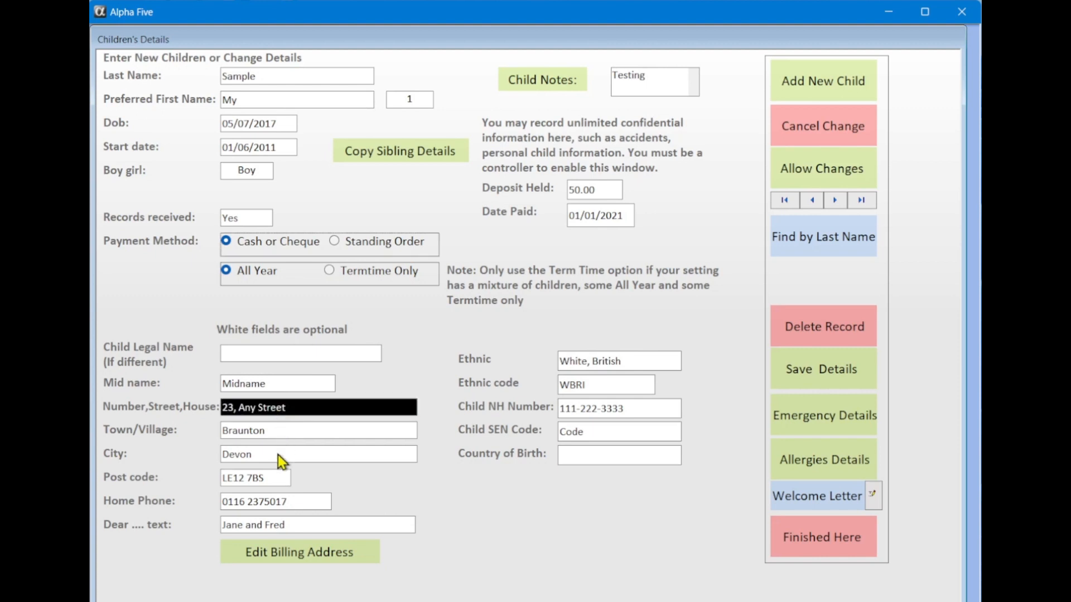
left_click(282, 555)
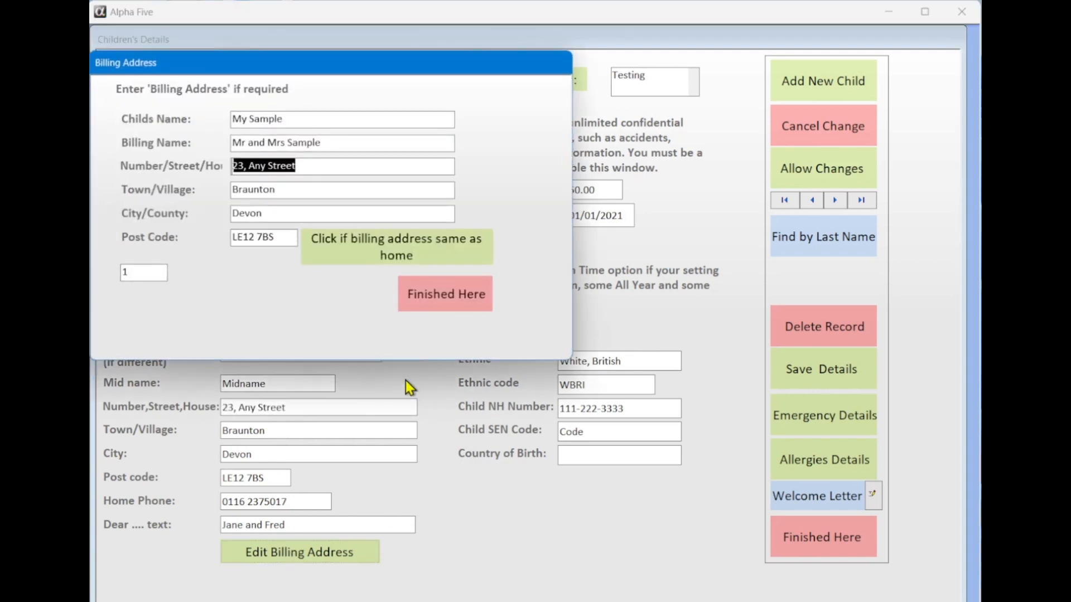
Set the billing address to match the home address and save the child's details
left_click(360, 253)
left_click(316, 252)
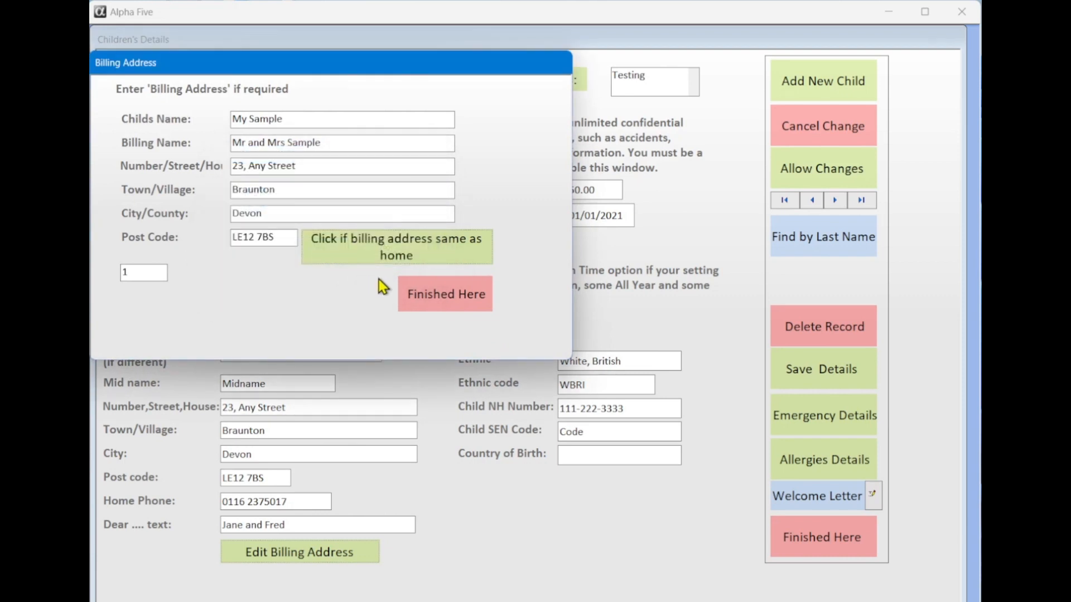
left_click(430, 295)
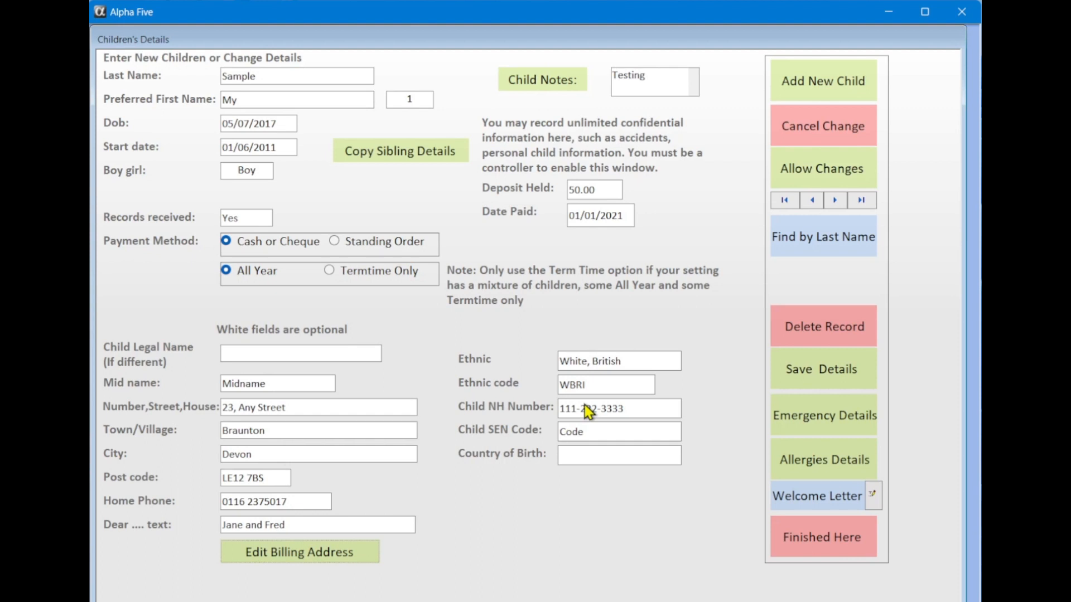
left_click(826, 369)
Start and cancel another new child record, then close the children's details form
left_click(801, 93)
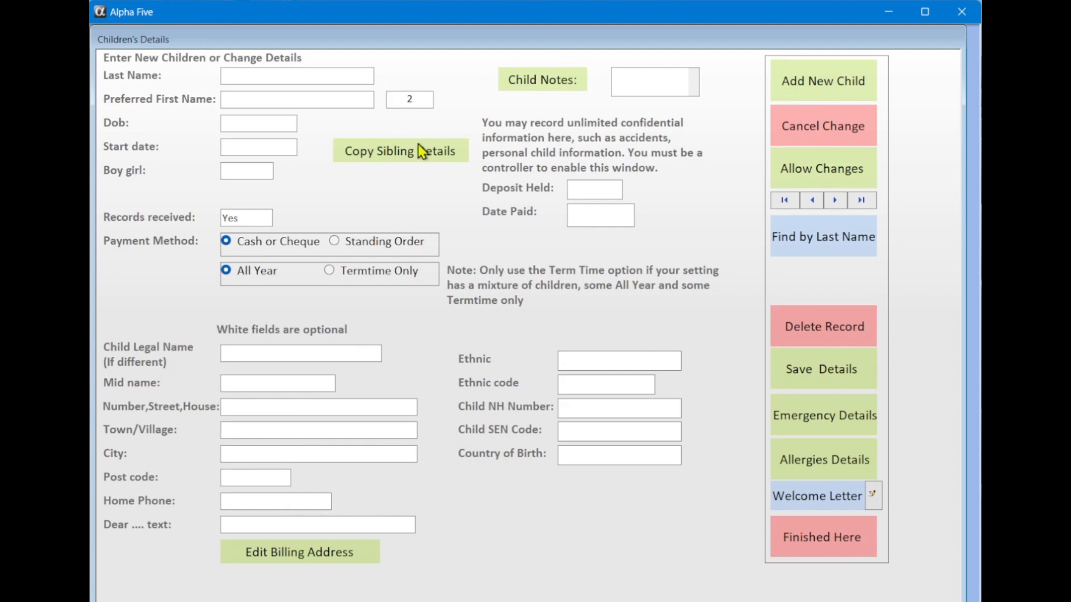
left_click(822, 135)
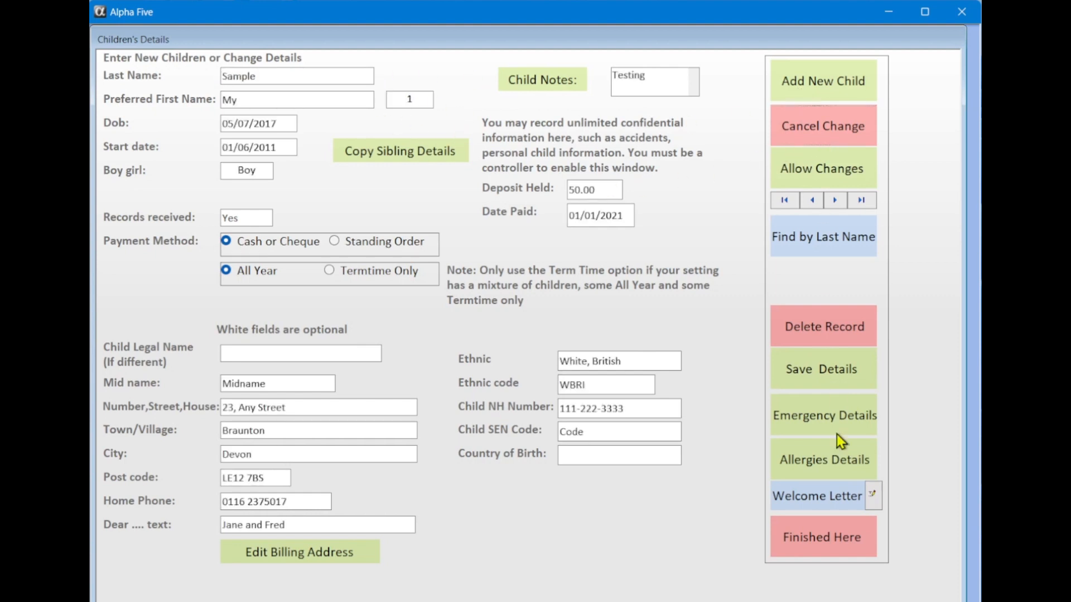
left_click(842, 527)
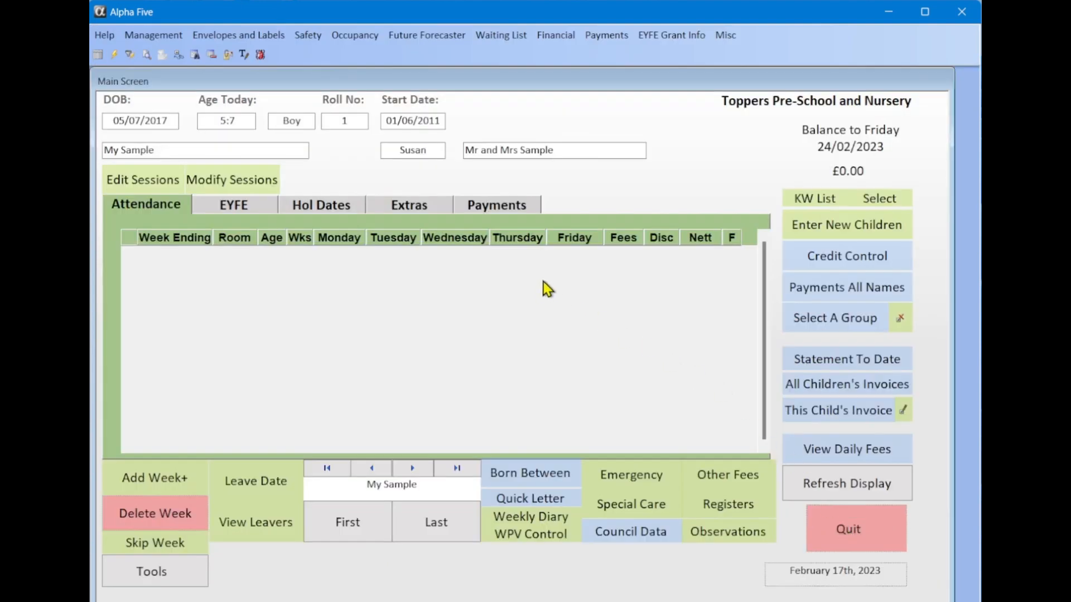
left_click(370, 521)
left_click(718, 343)
left_click(439, 522)
type("sam")
key("Return")
Start a new attendance week ending 03/03/2023 in the Bunnies room
left_click(182, 477)
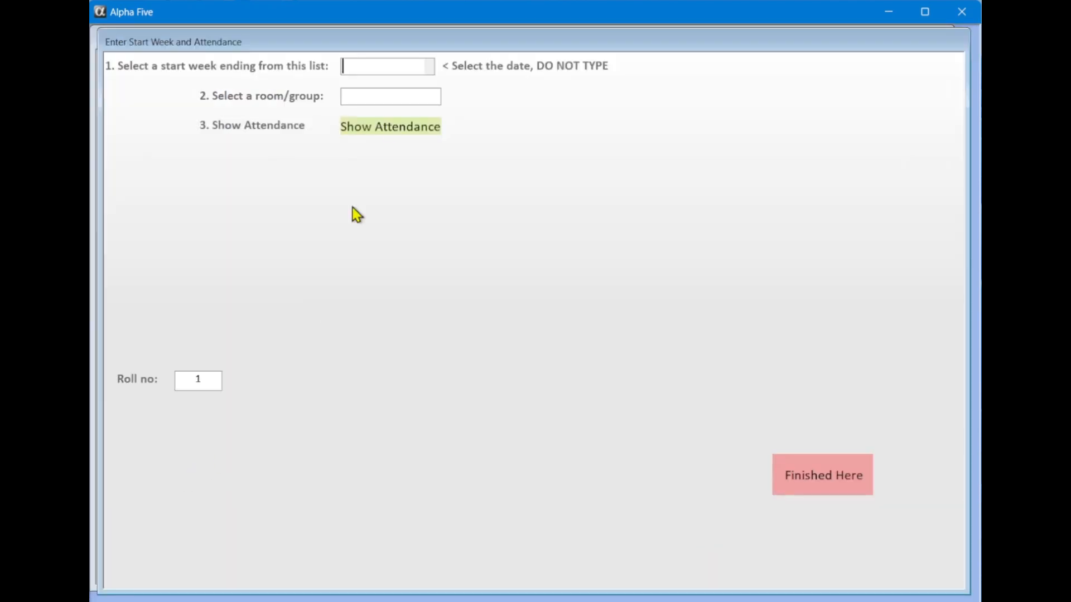
left_click(431, 67)
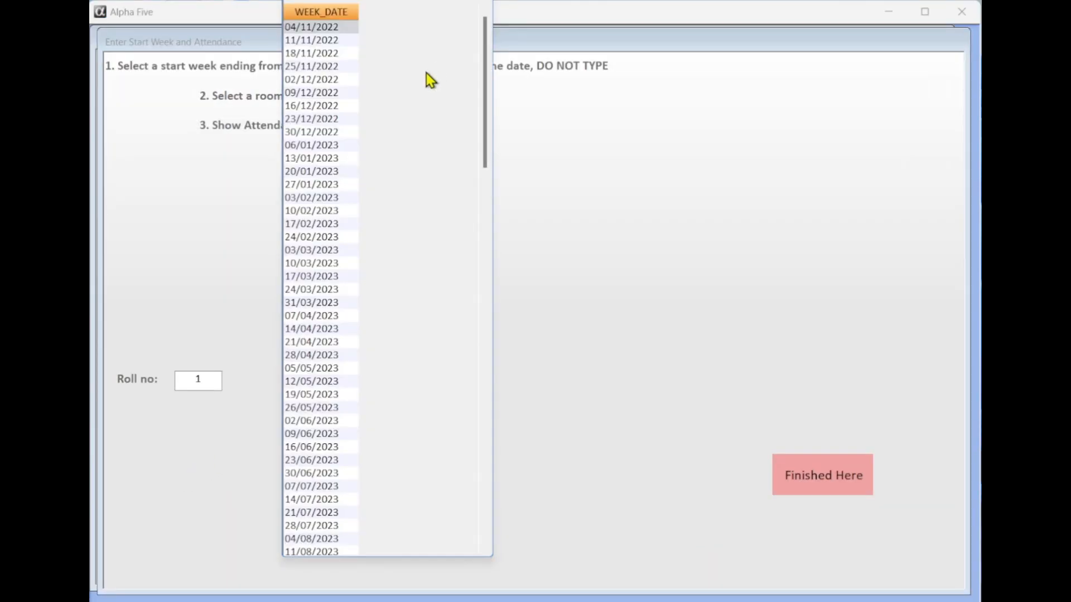
left_click(312, 250)
left_click(410, 101)
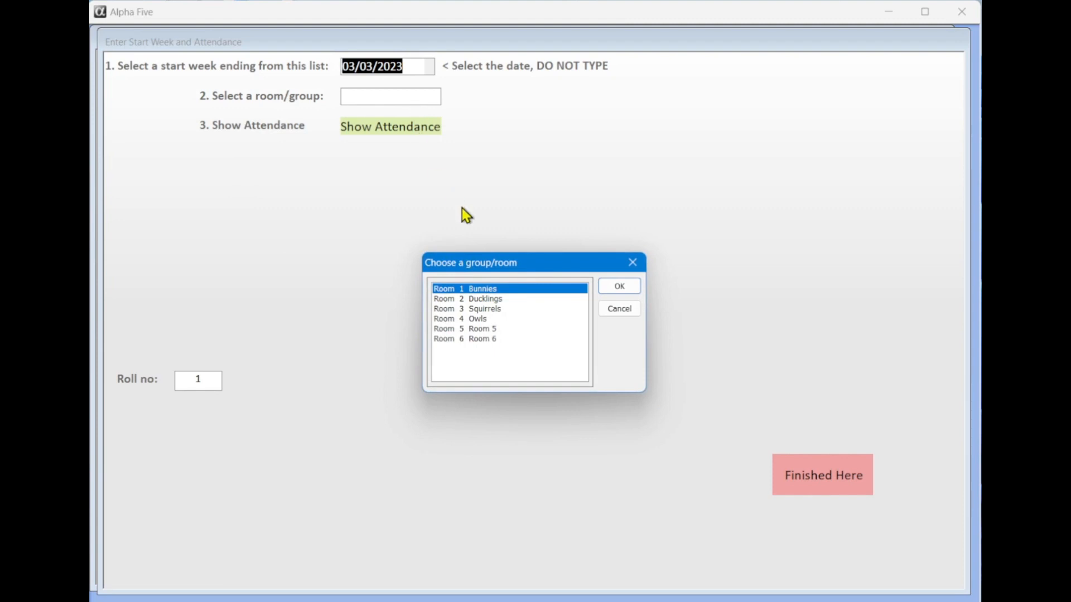
left_click(615, 288)
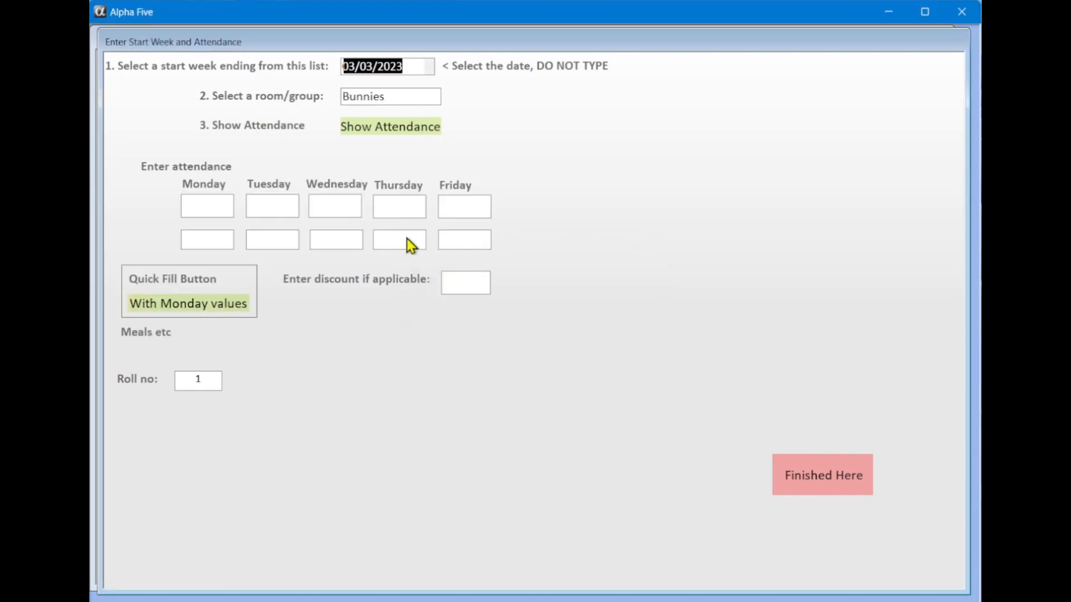
Book 1.00-4.00 sessions Monday to Friday with no discount and finish the week
left_click(231, 212)
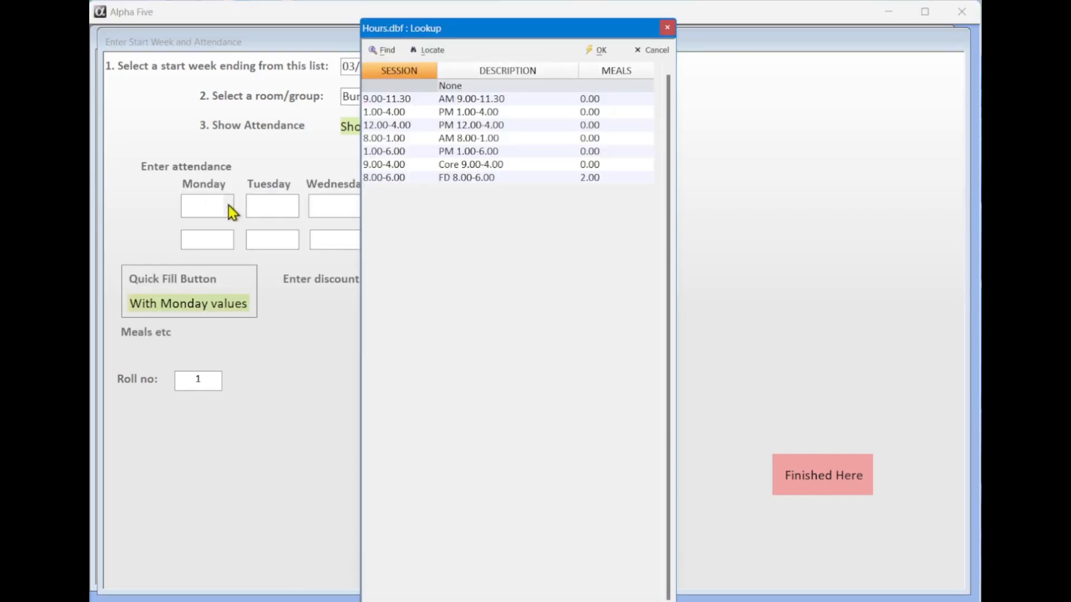
double_click(390, 112)
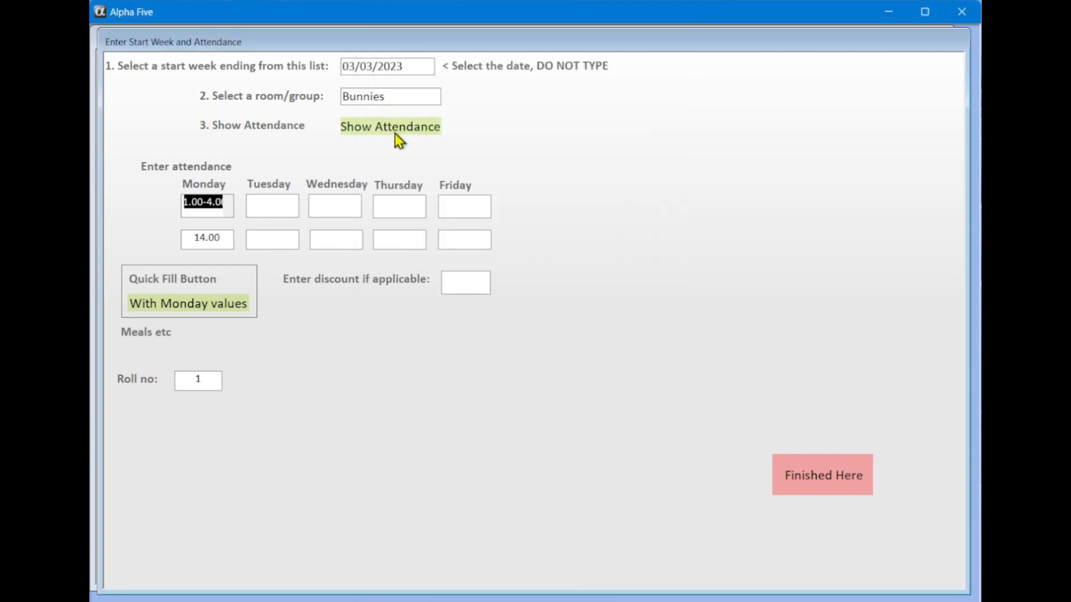
left_click(209, 310)
left_click(459, 368)
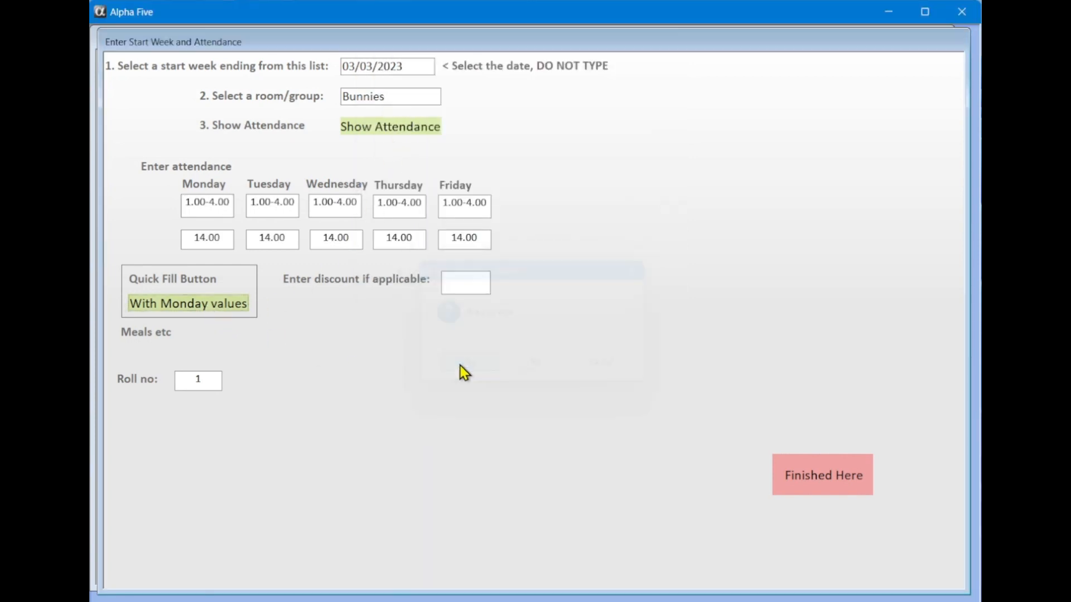
left_click(488, 211)
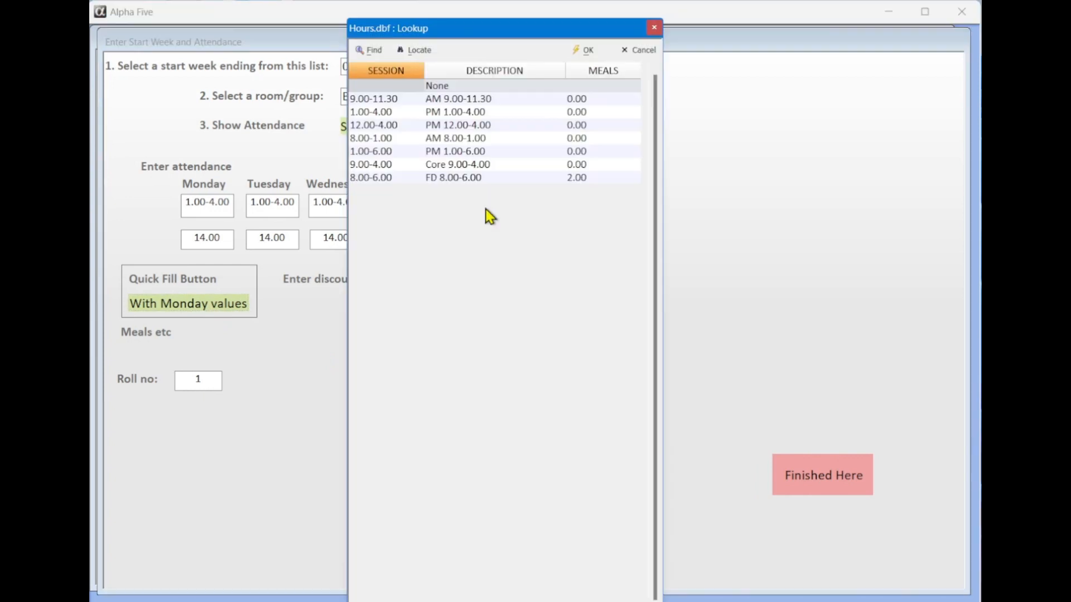
double_click(432, 112)
left_click(483, 285)
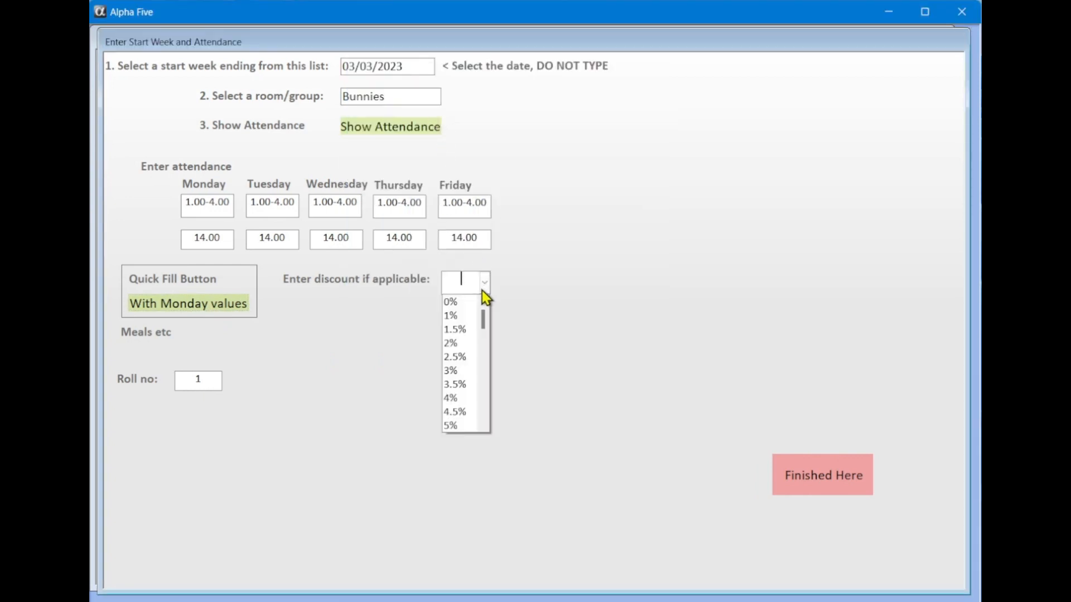
left_click(530, 372)
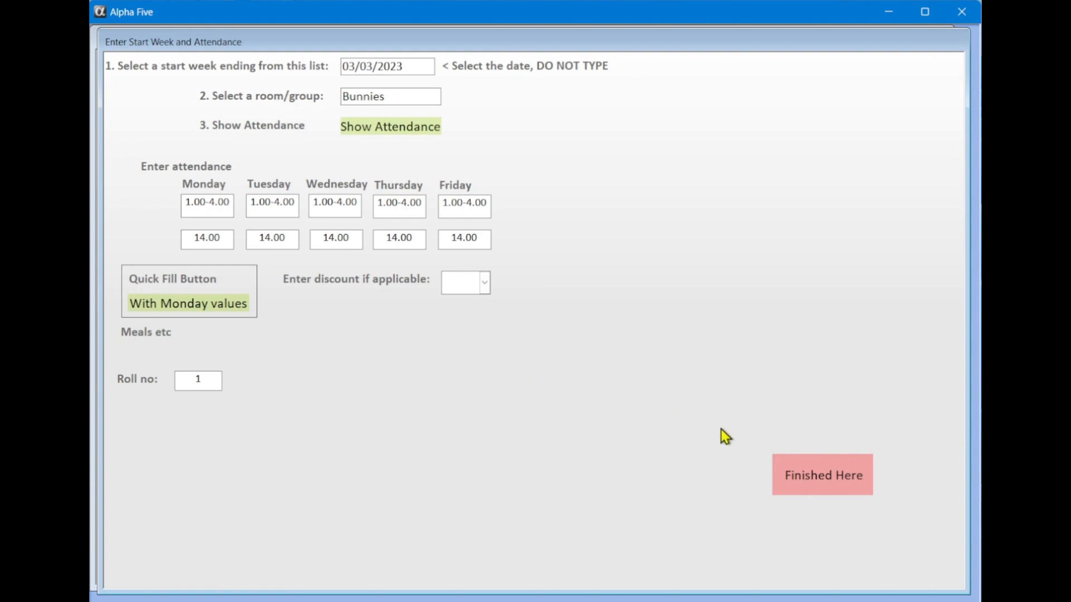
left_click(808, 467)
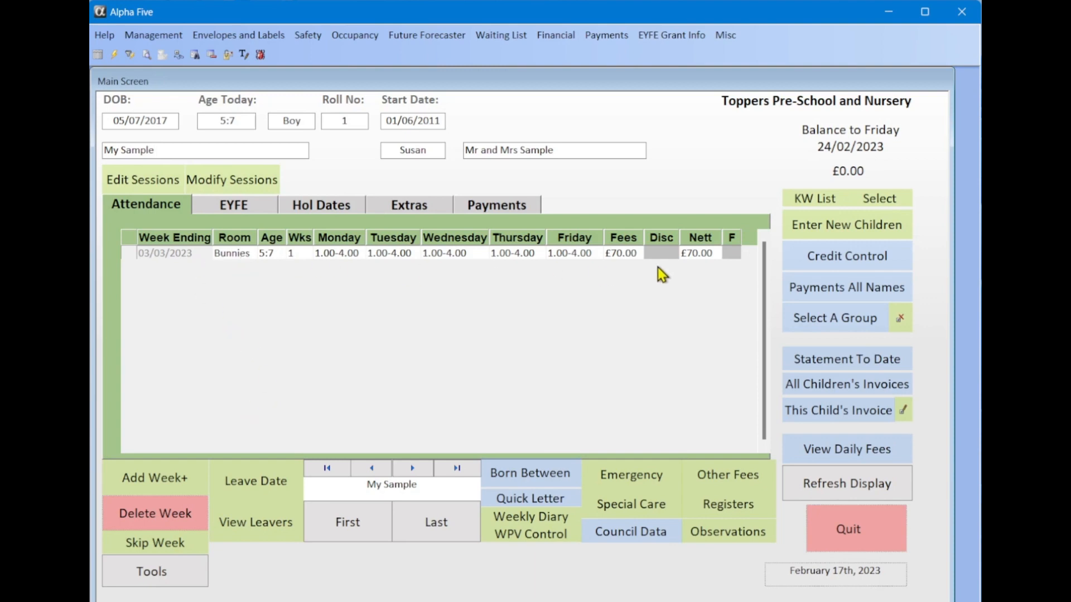
Add 2 more weeks ending 10/03/2023 and 17/03/2023, then select the 03/03/2023 week
left_click(182, 480)
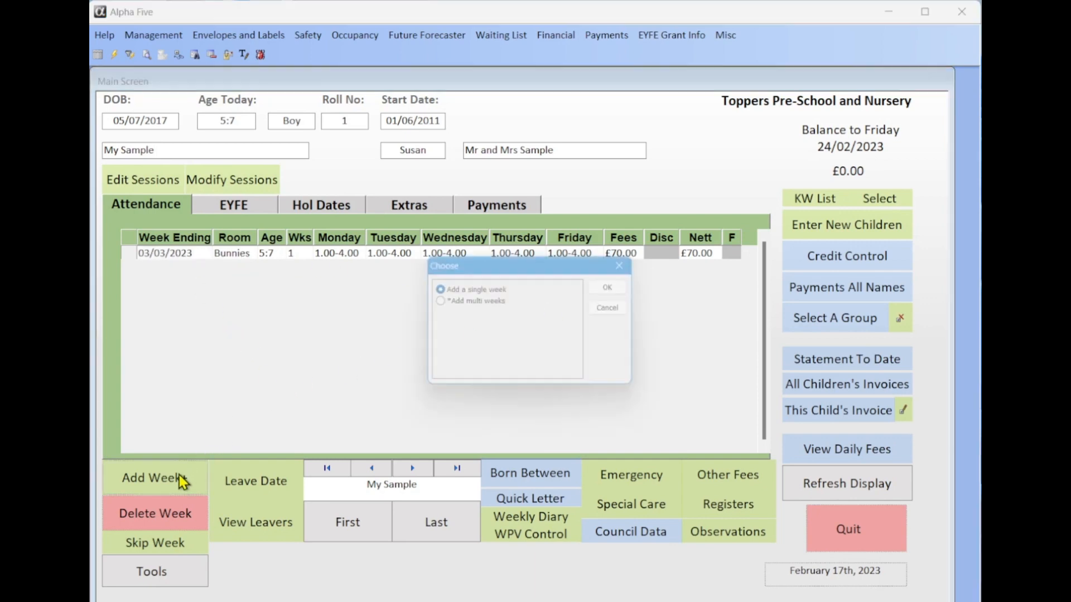
left_click(457, 303)
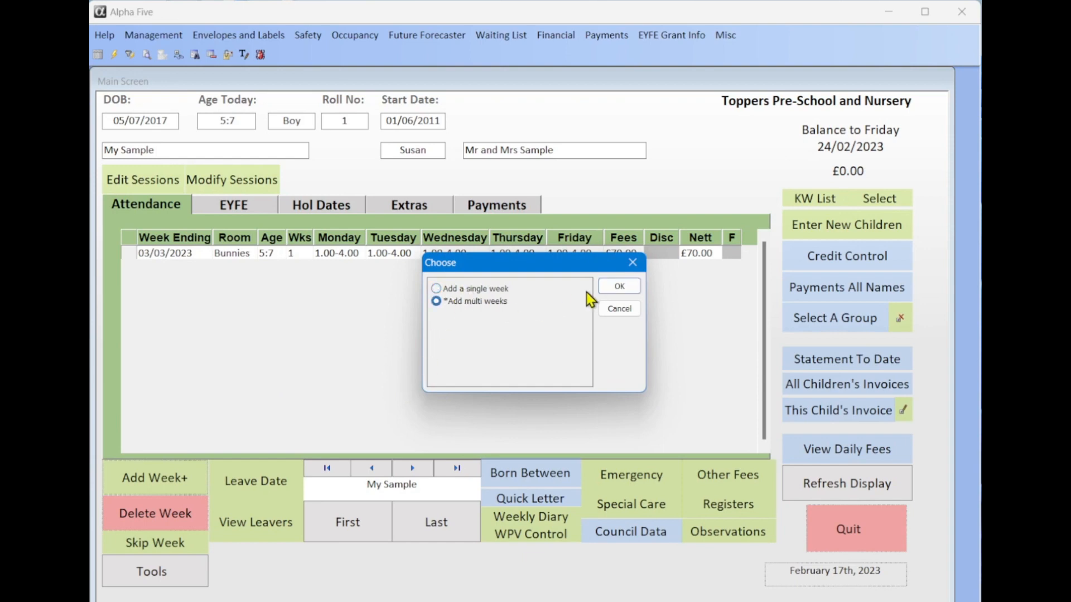
left_click(619, 287)
left_click(514, 365)
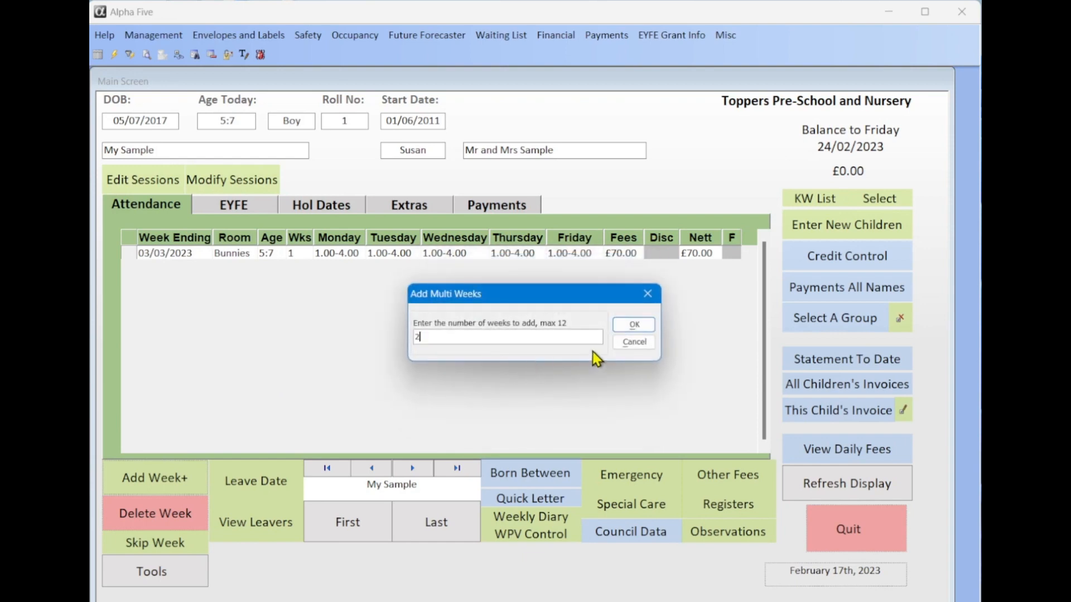
left_click(630, 325)
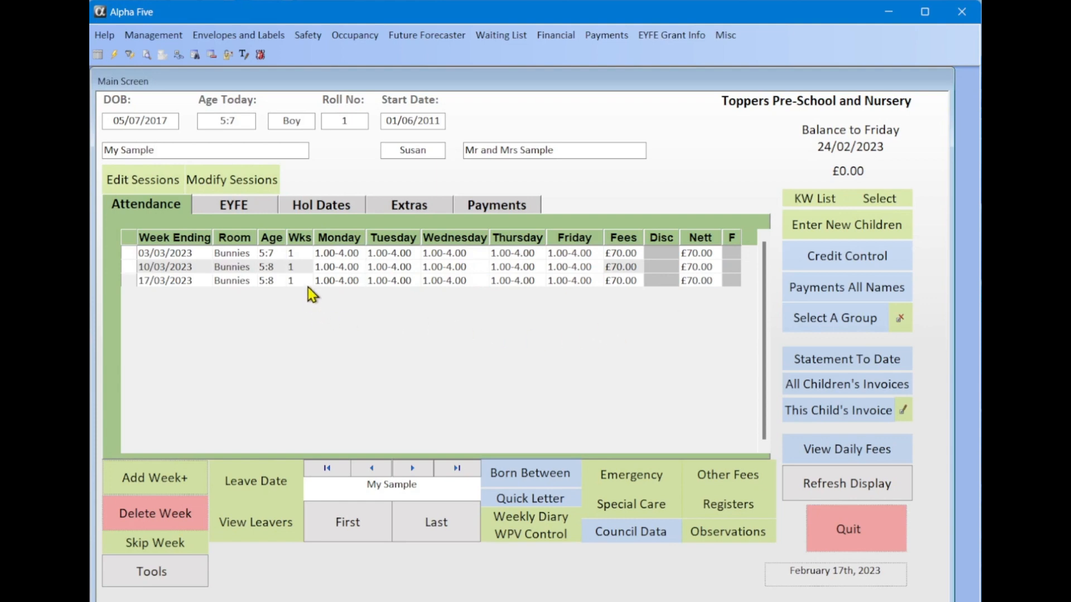
left_click(183, 266)
left_click(185, 253)
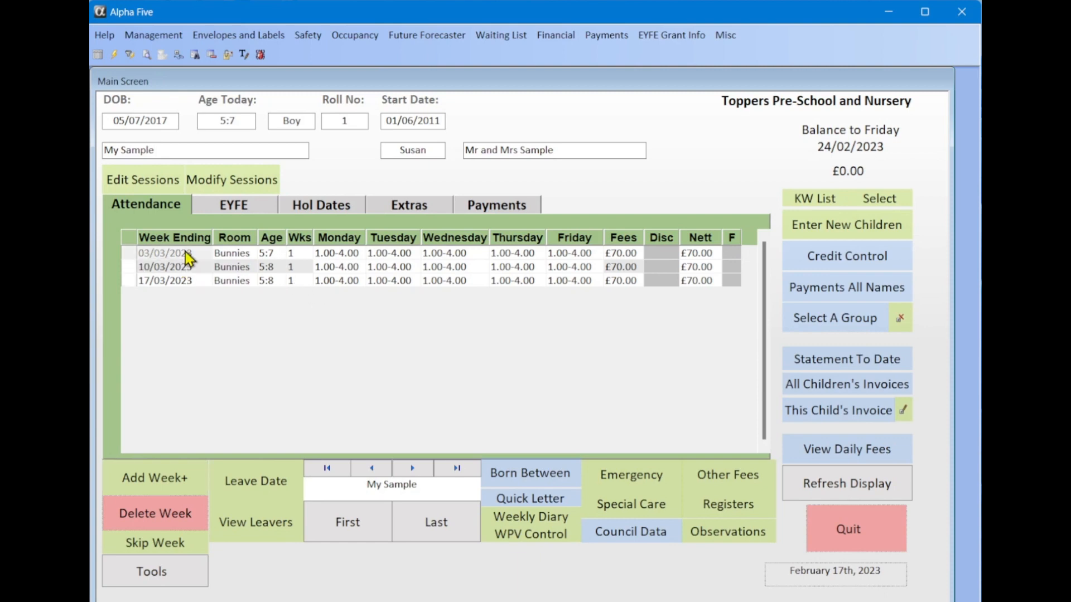
Blank Friday and set Thursday to the 9.00-4.00 Core session for week 03/03/2023
left_click(246, 183)
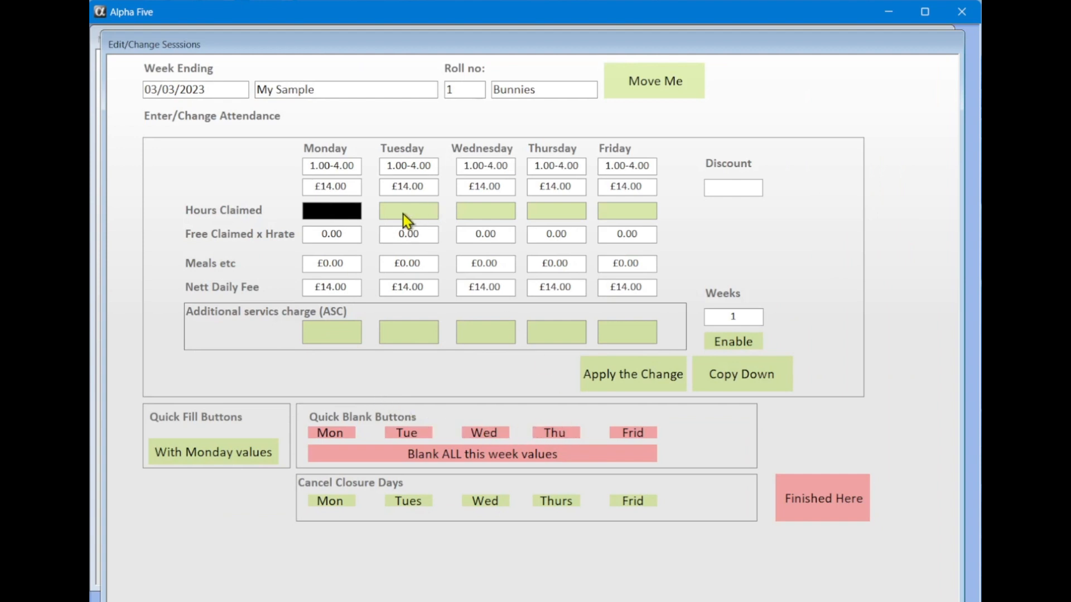
left_click(629, 430)
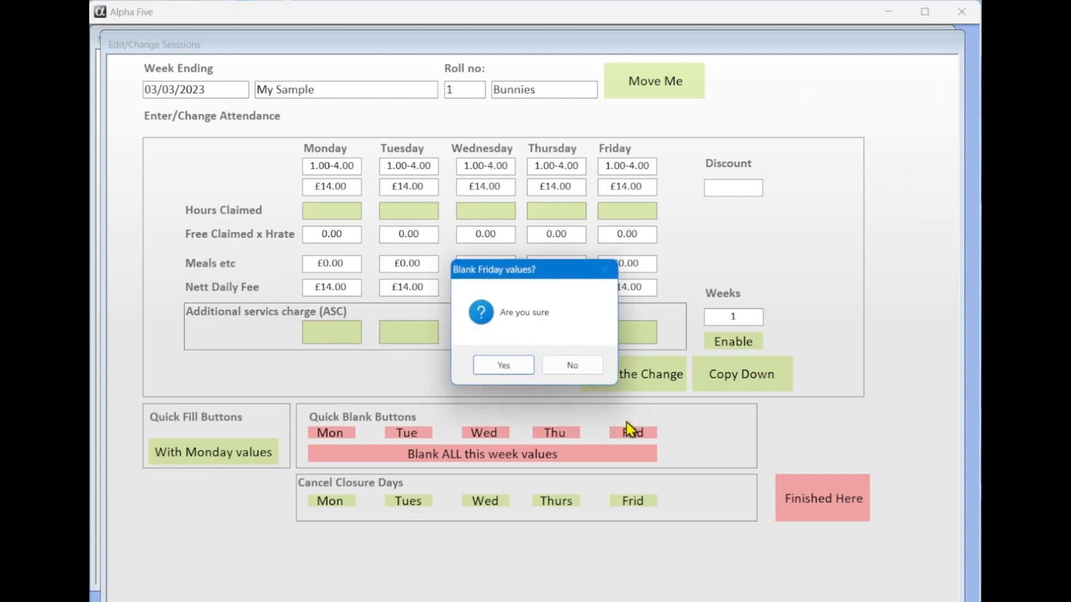
left_click(504, 365)
double_click(579, 165)
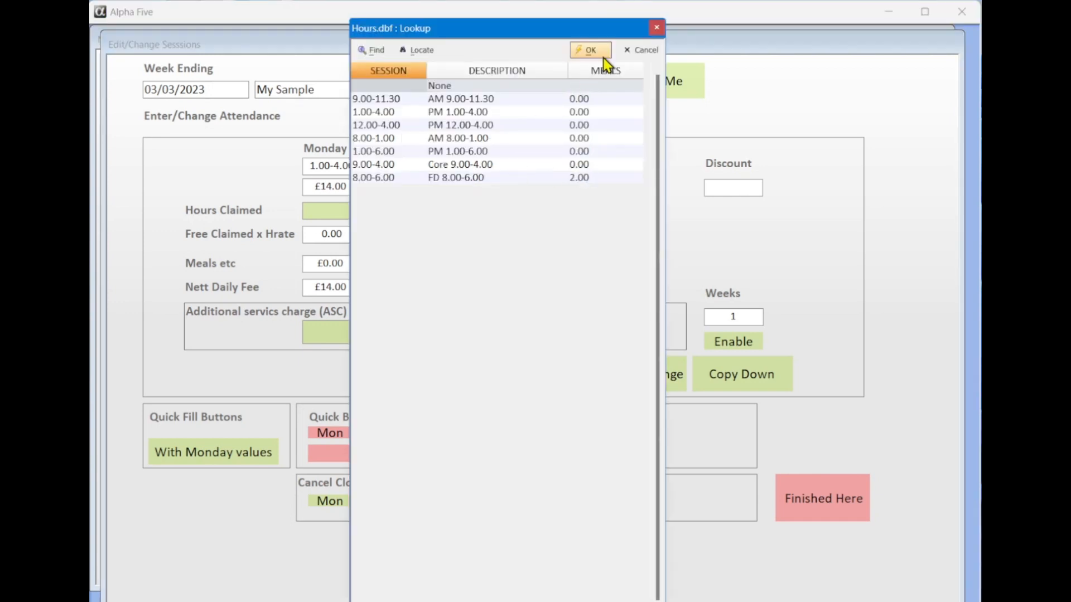
double_click(443, 164)
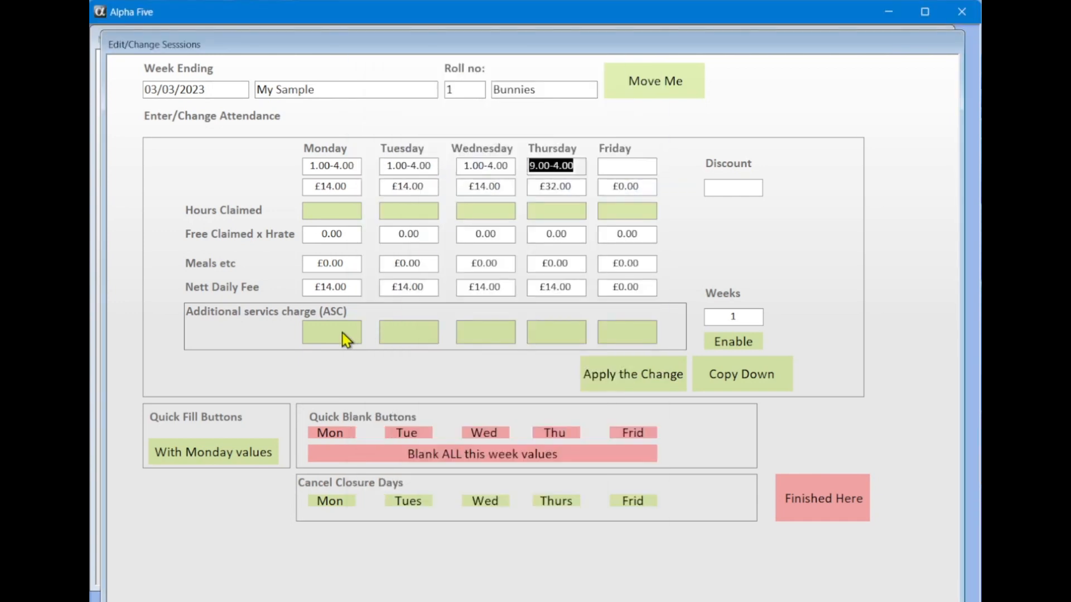
left_click(423, 212)
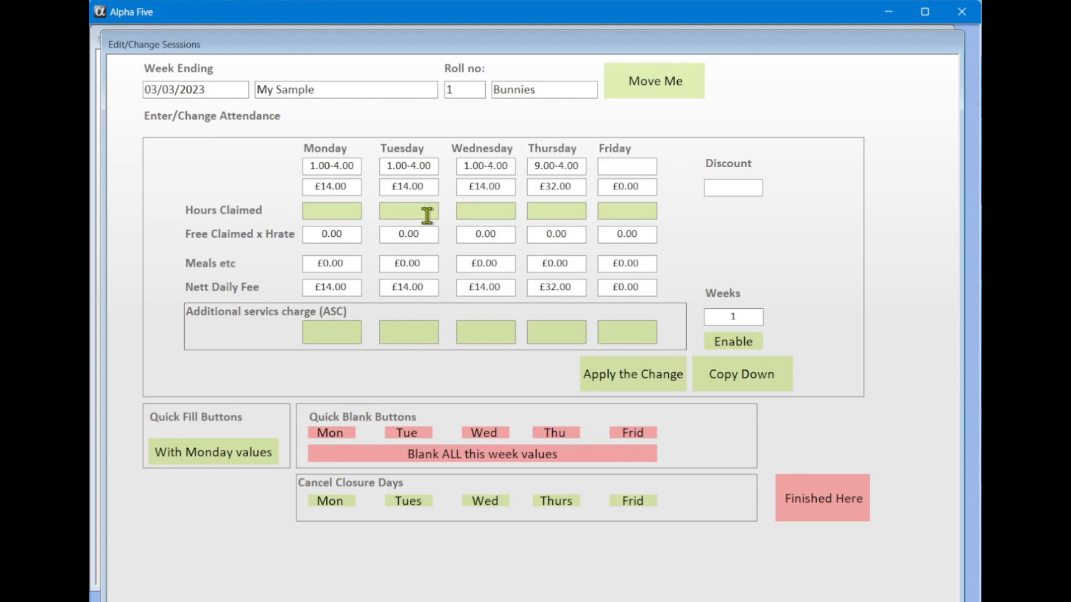
left_click(648, 377)
Keep the room as Bunnies and copy these session changes down to following weeks
left_click(642, 99)
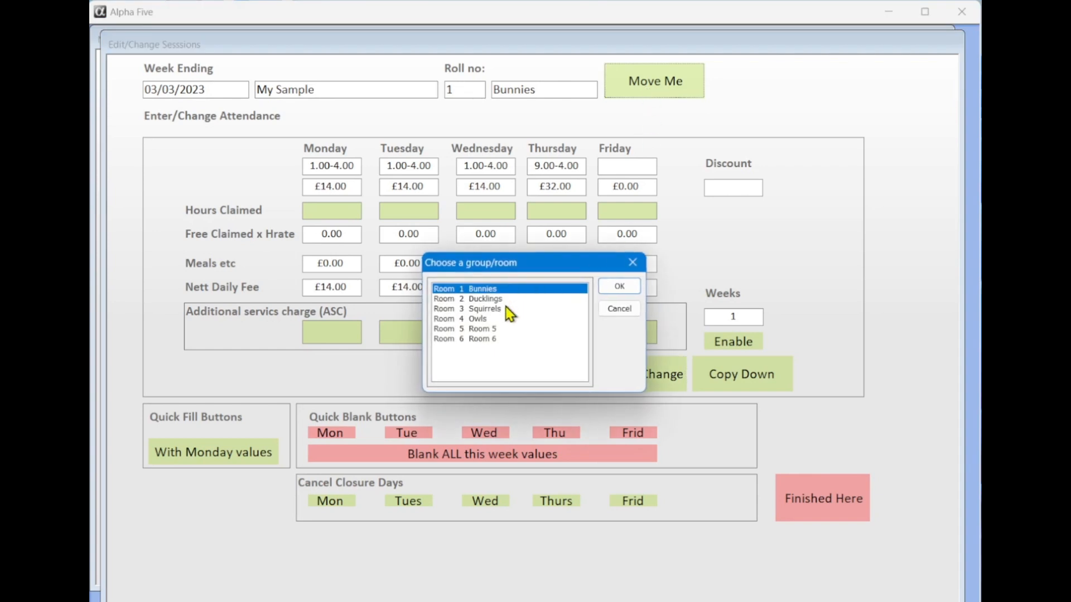
left_click(618, 310)
left_click(735, 373)
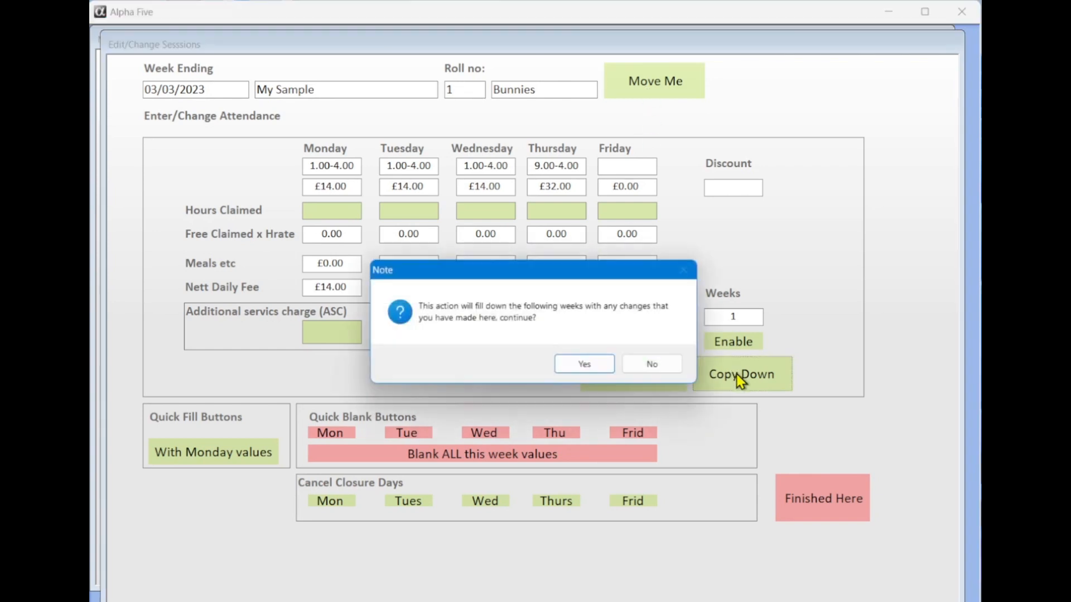
left_click(609, 367)
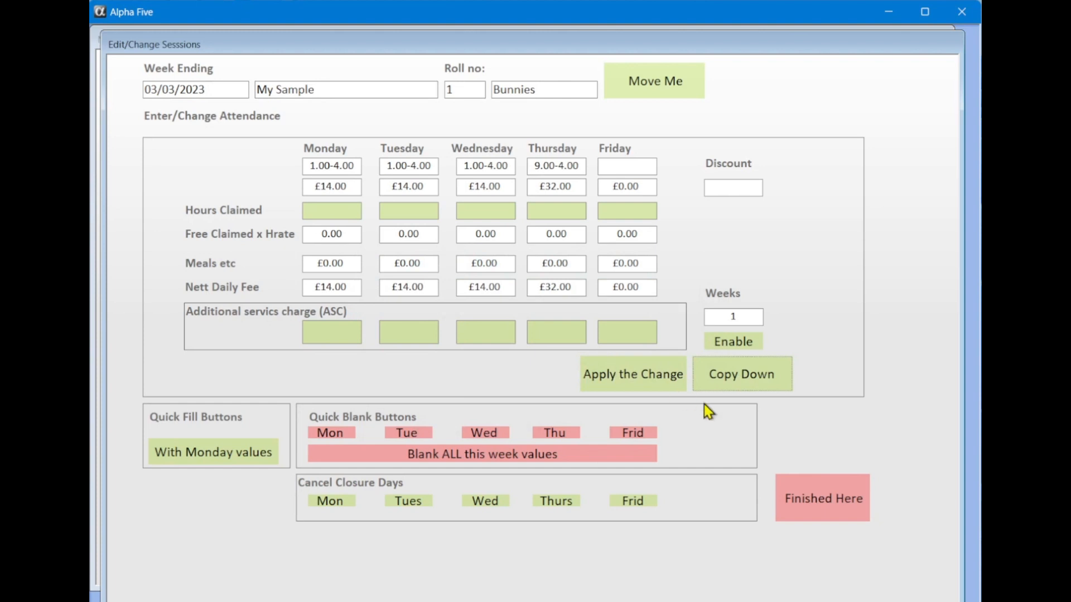
Close the session form and batch-add week ending 24/03/2023 for every child via Management > Add Batch Weeks
left_click(812, 492)
left_click(176, 44)
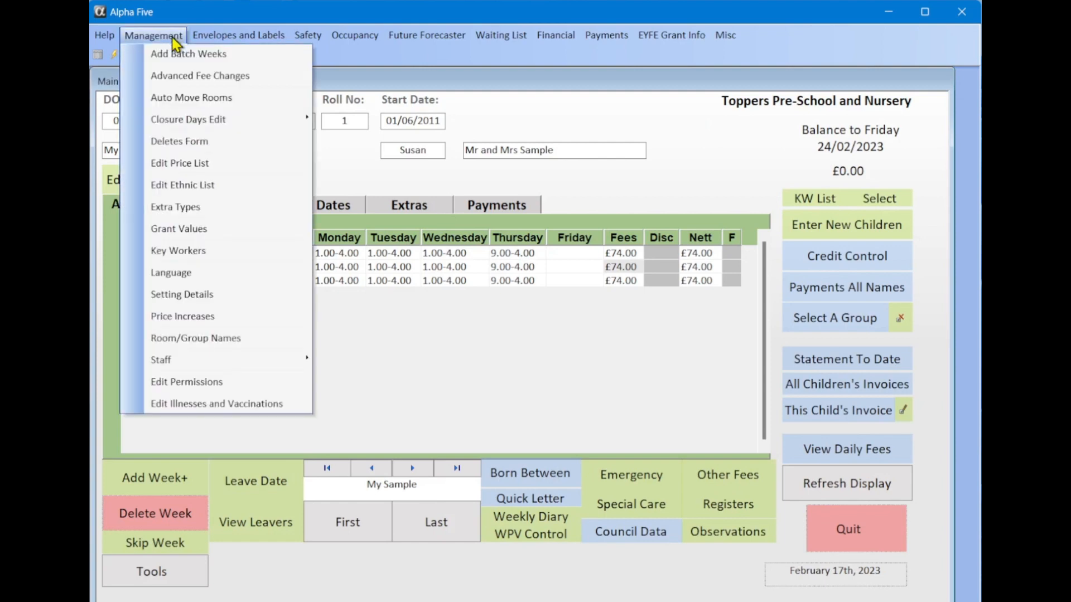
left_click(184, 51)
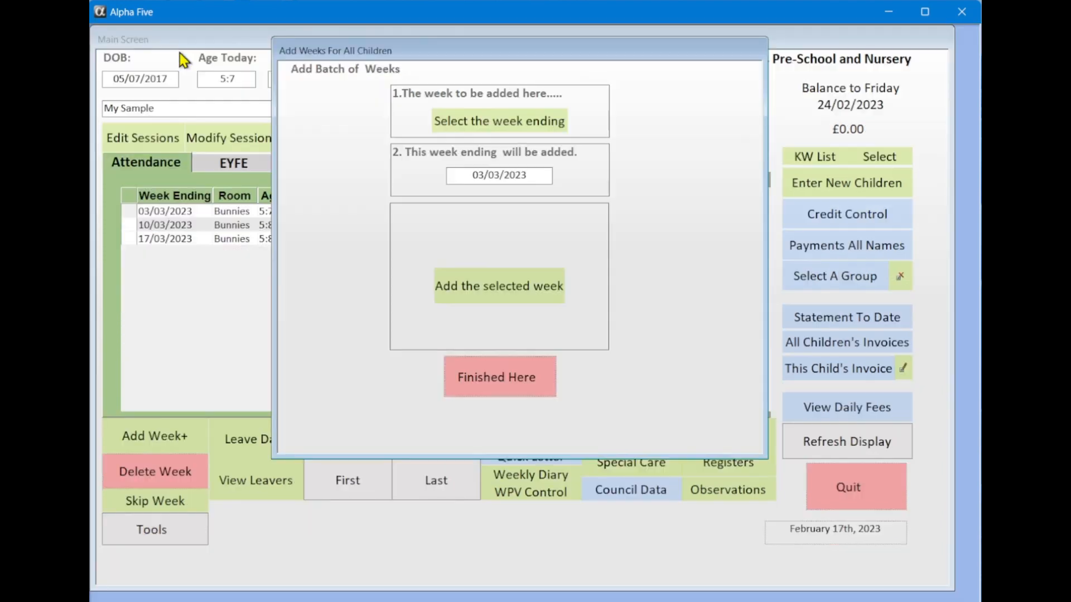
left_click(474, 123)
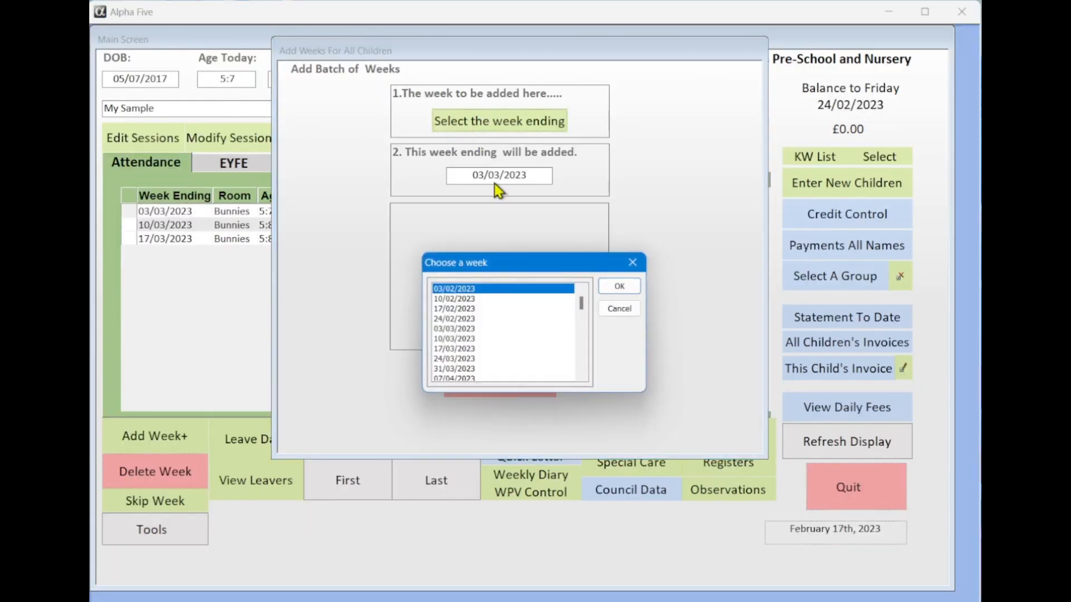
left_click(468, 358)
left_click(620, 288)
left_click(519, 293)
left_click(492, 363)
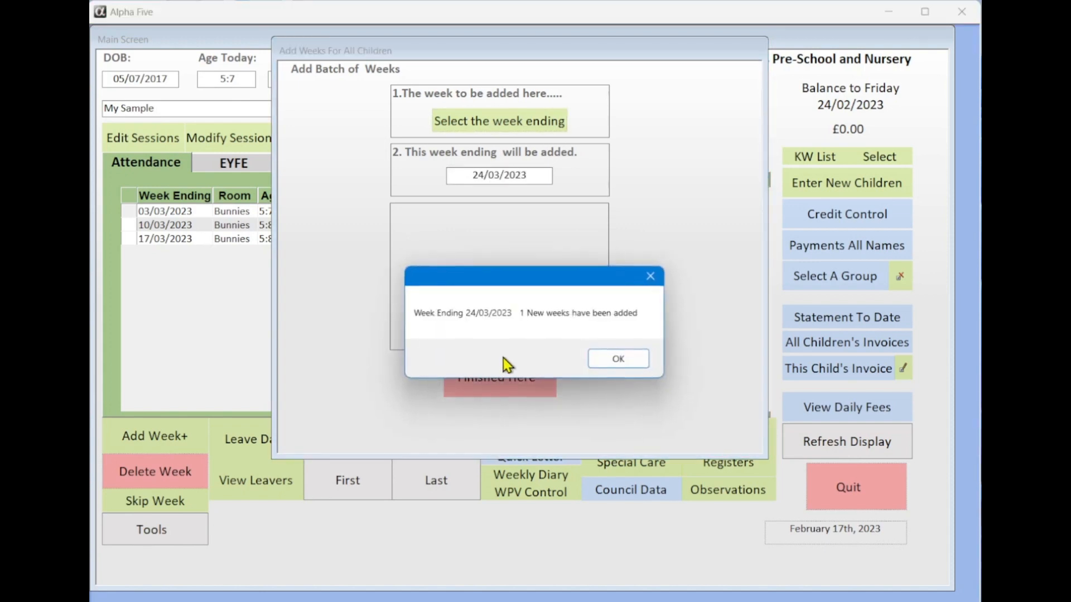
left_click(611, 359)
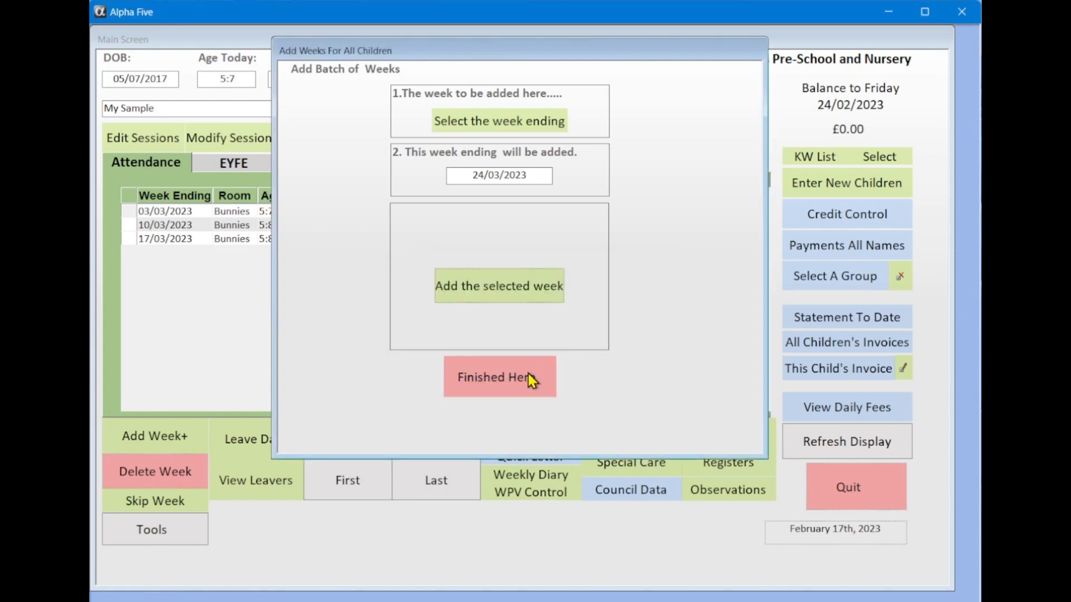